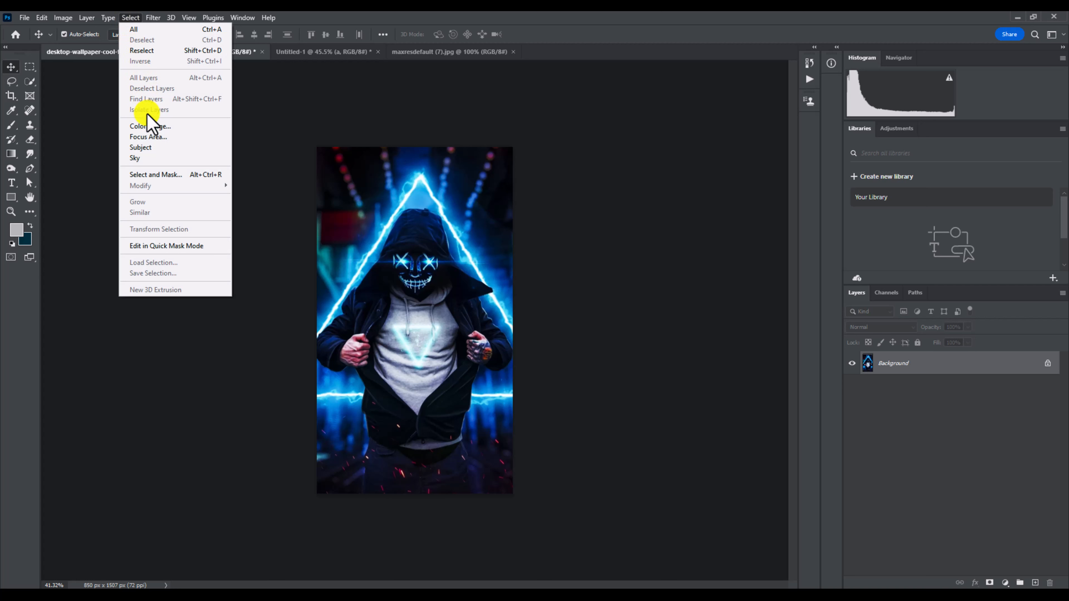
Select the hooded figure as the subject, mask out its background, and bring the cutout into the Untitled-1 document.
left_click(148, 147)
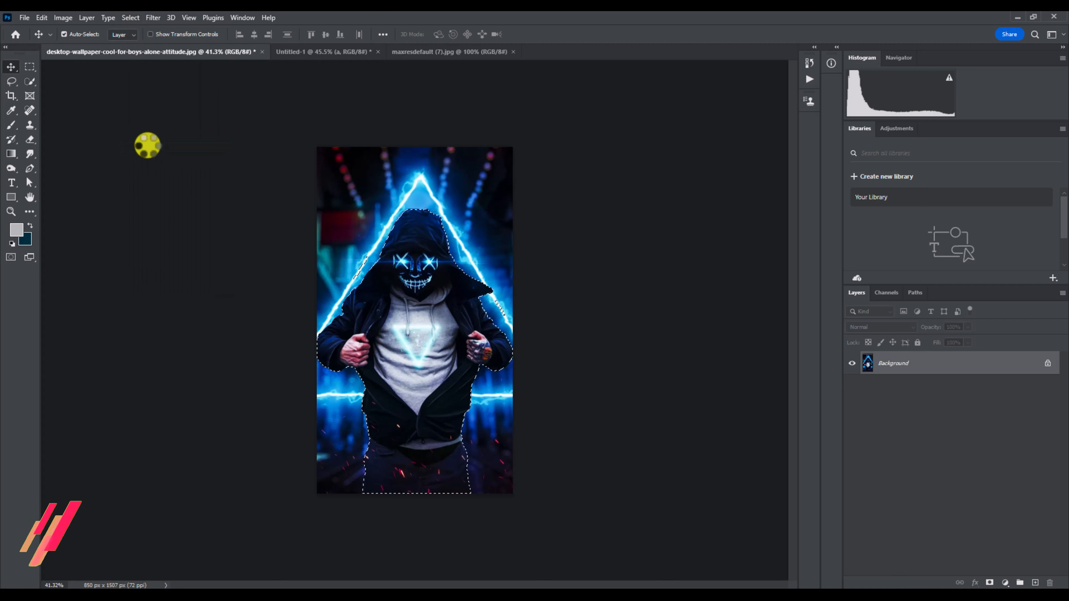
left_click(990, 583)
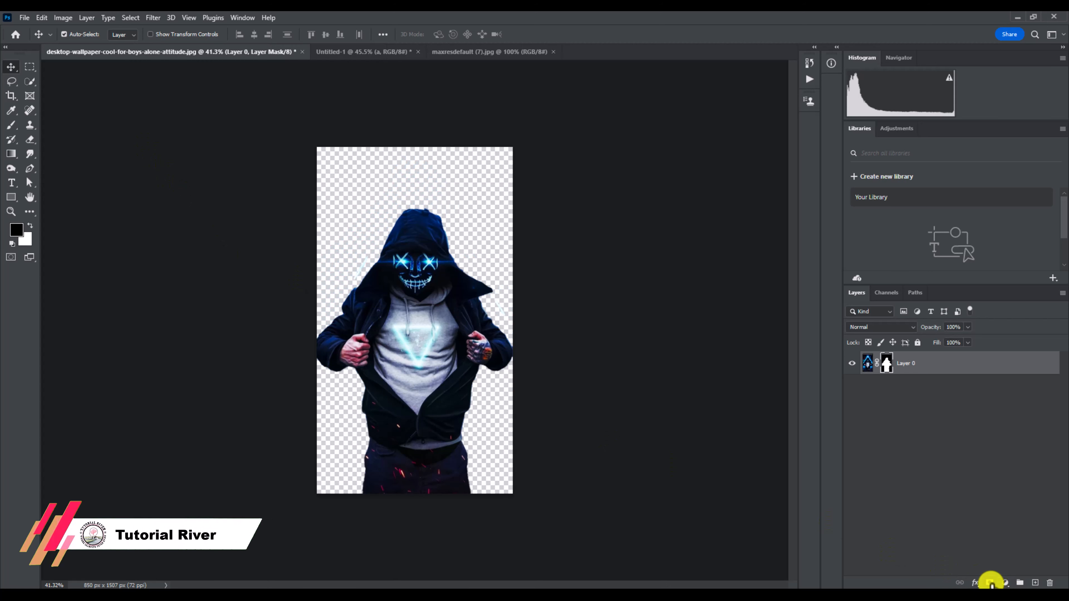
left_click_drag(450, 339, 423, 342)
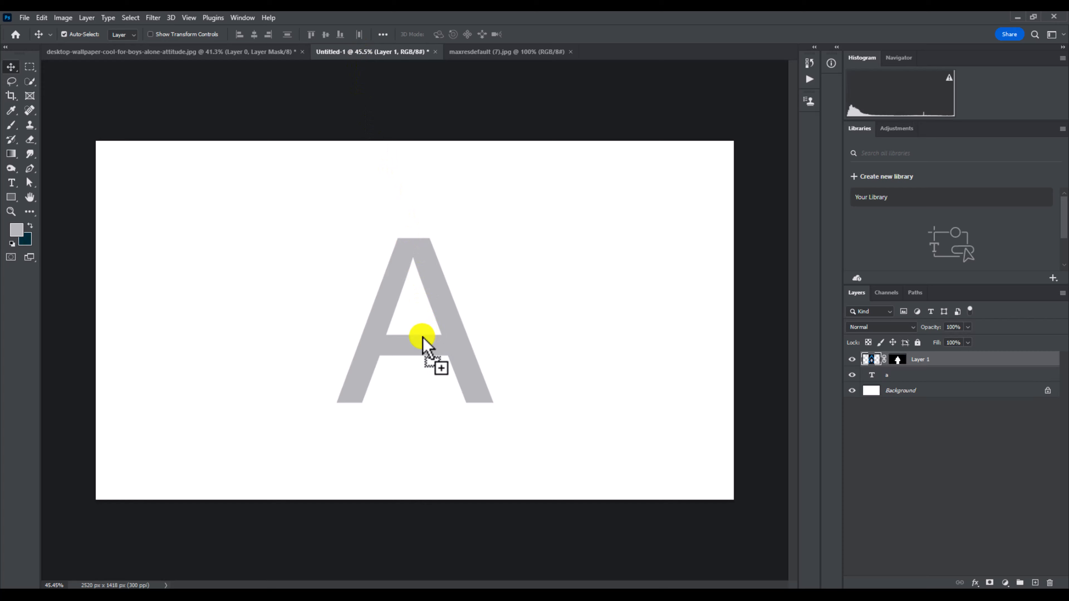
Scale the hooded figure down to 62.39% and place it centered over the letter A.
key("ctrl+t")
left_click_drag(527, 143, 442, 245)
left_click_drag(457, 391, 438, 370)
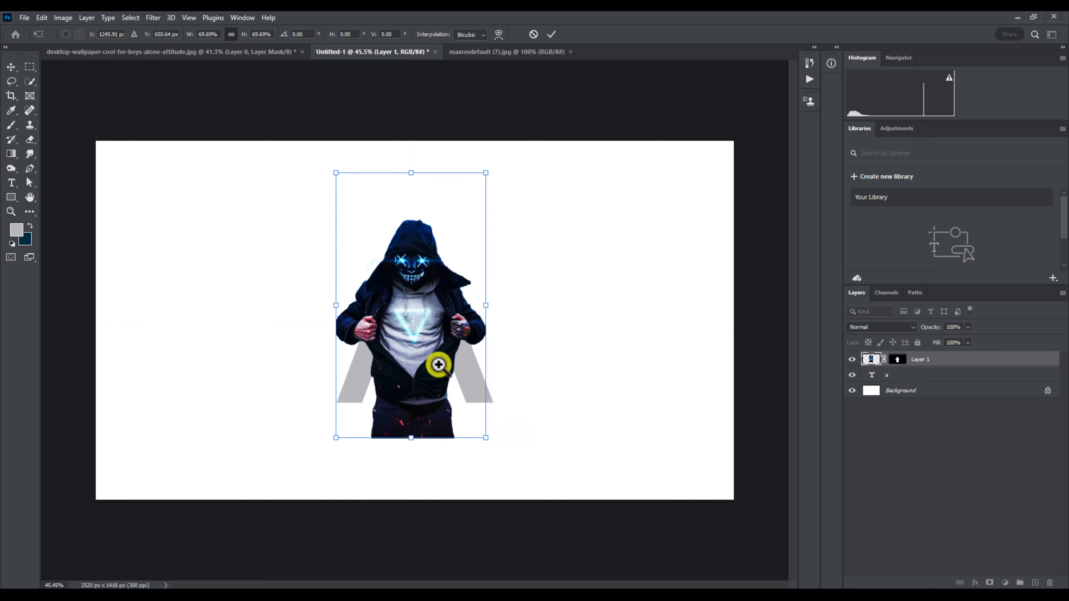
scroll(439, 365, "up", 2)
left_click_drag(499, 141, 477, 172)
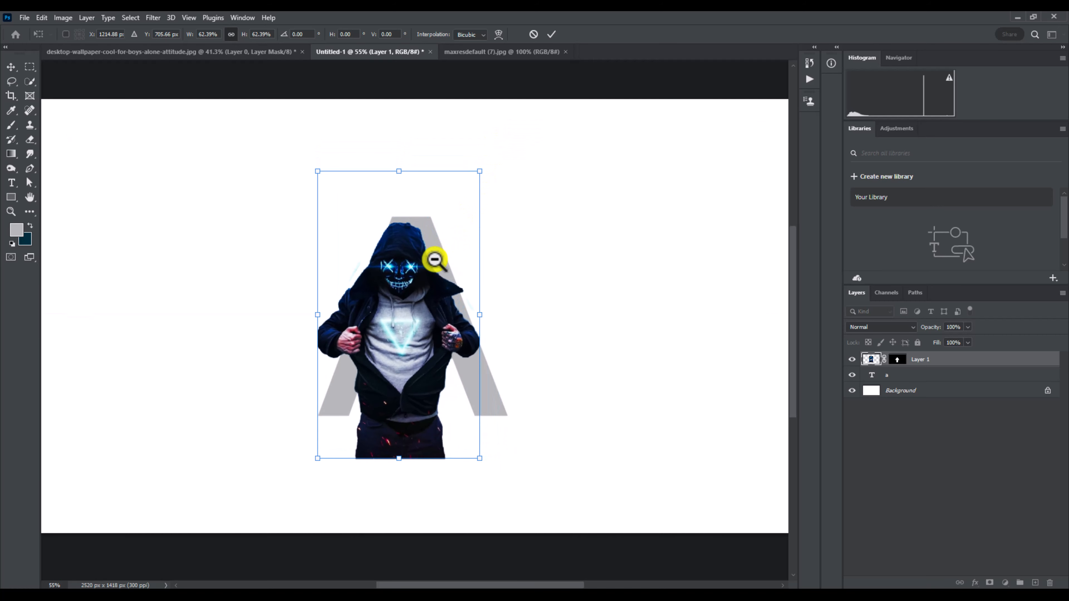
scroll(437, 258, "up", 2)
left_click_drag(436, 258, 443, 265)
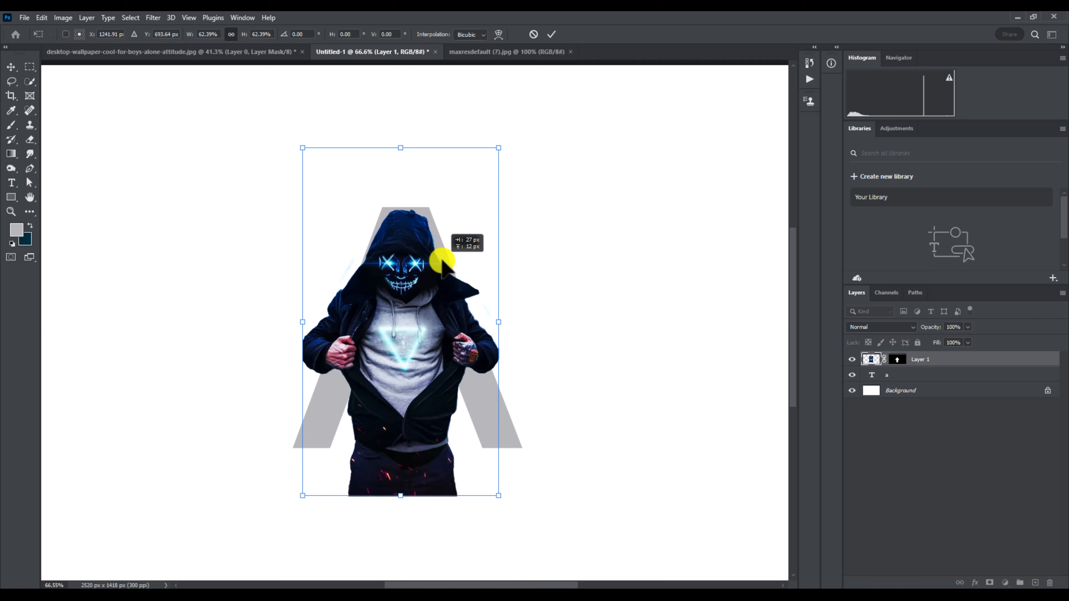
Nudge the figure slightly right and down to X 1247.92 px, Y 702.66 px, and apply the transform.
key("Right")
key("Right")
key("Right")
key("Right")
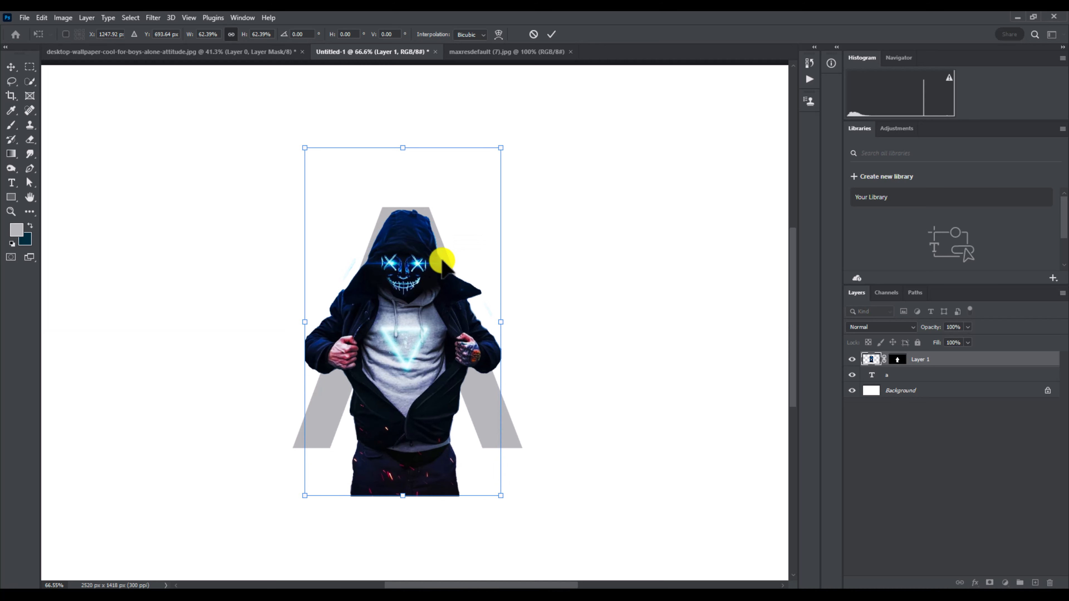
key("Down")
key("Down")
key("Down")
key("Down")
key("Down")
key("Down")
key("Down")
key("Down")
key("Down")
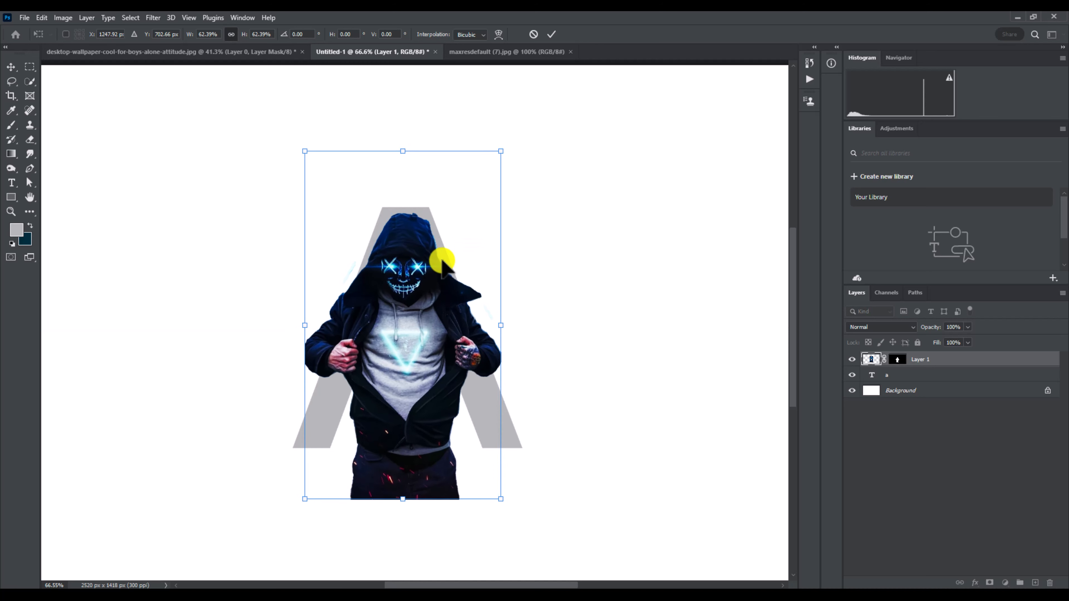
key("Return")
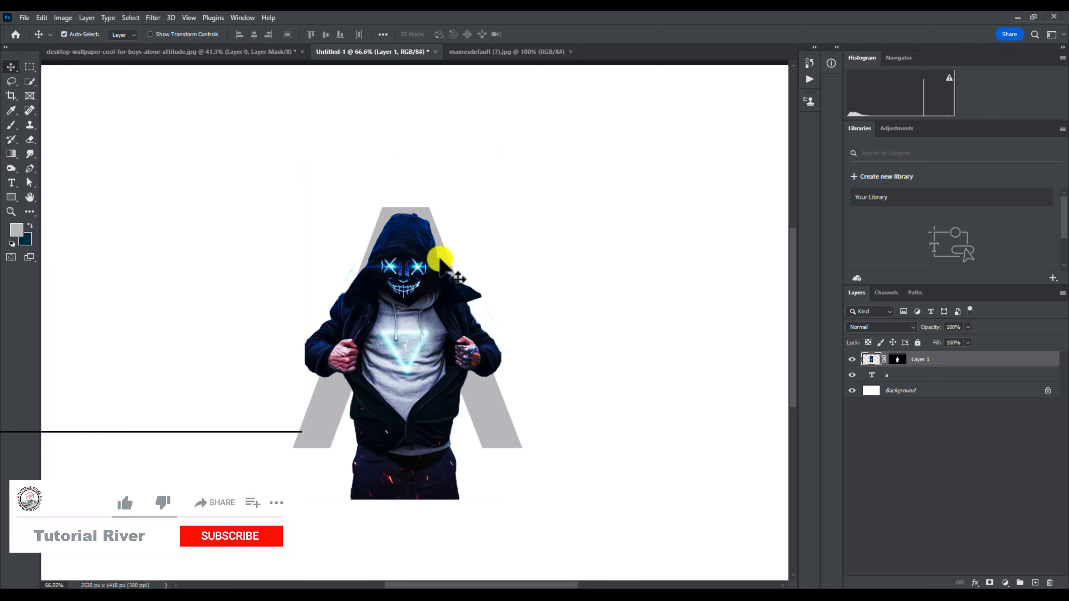
Erase the stray blue glow remnants on both sides of the figure's hood and shoulders.
left_click(441, 261)
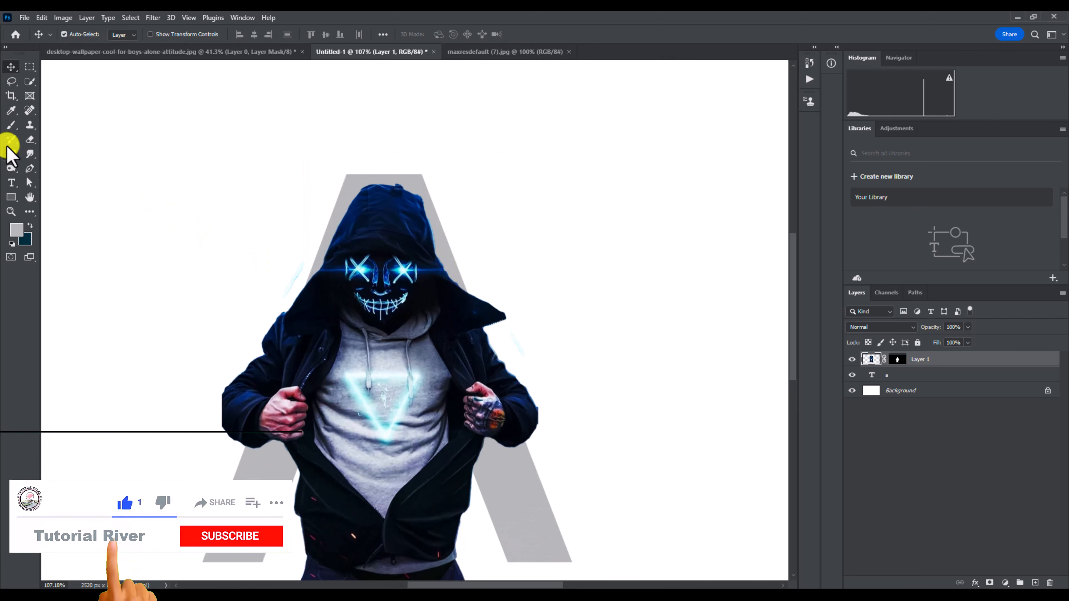
left_click(31, 140)
scroll(534, 359, "up", 4)
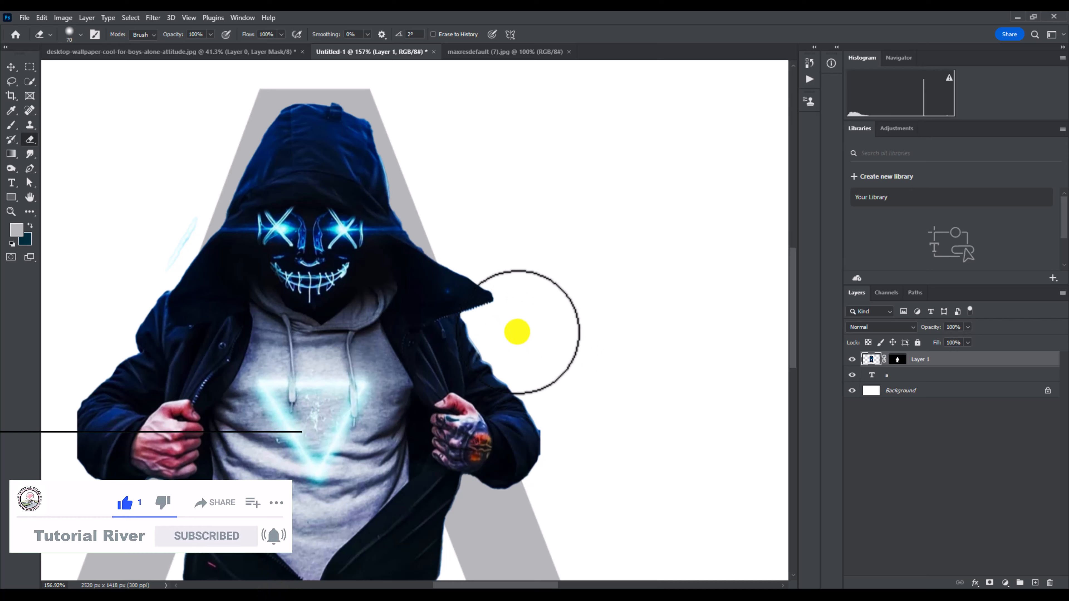
left_click_drag(530, 342, 620, 344)
mouse_move(249, 237)
left_mouse_down()
mouse_move(233, 254)
mouse_move(258, 211)
mouse_move(240, 258)
left_mouse_up()
scroll(241, 256, "down", 10)
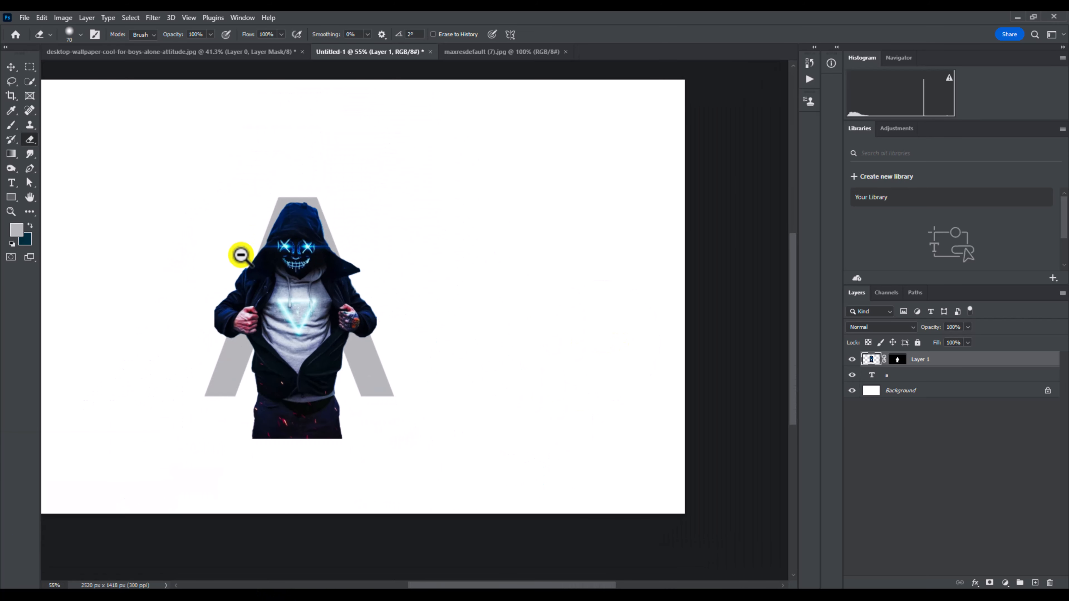
Convert the figure's Layer 1 to a smart object and duplicate it.
right_click(951, 357)
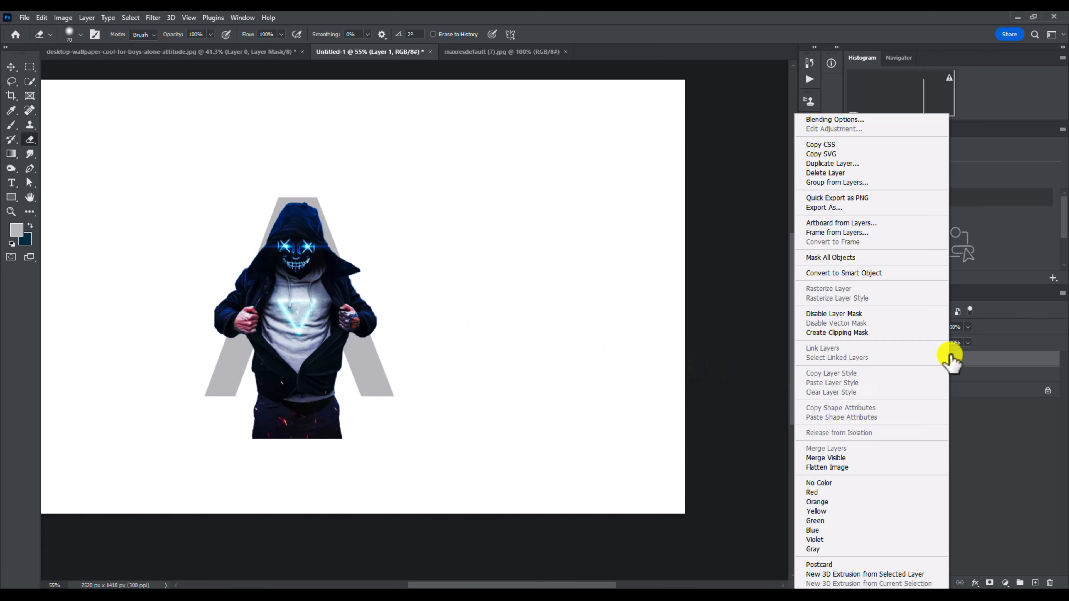
left_click(876, 274)
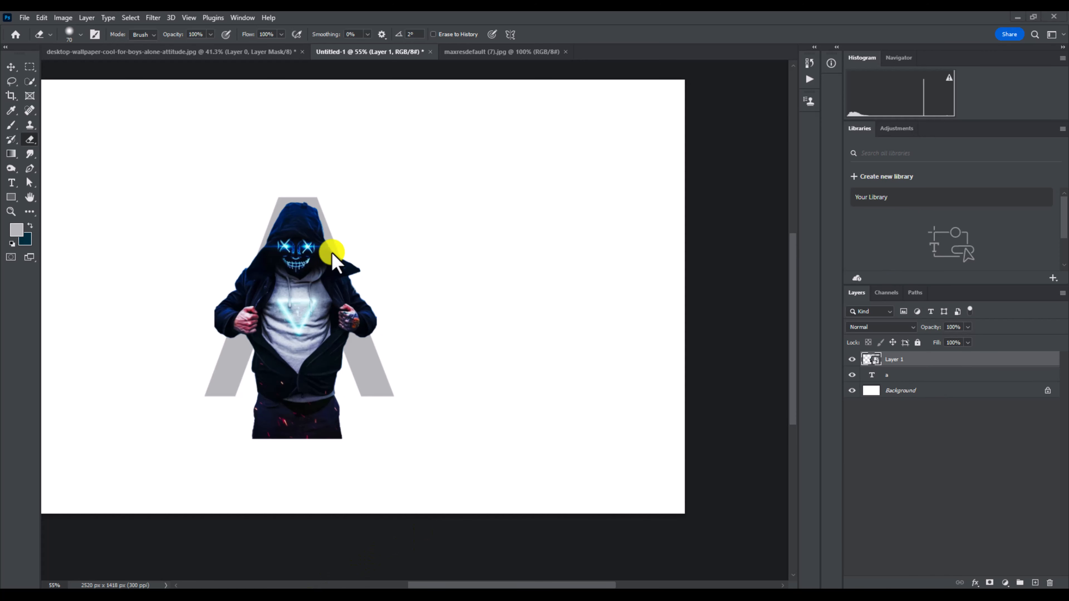
key("b")
key("ctrl+plus")
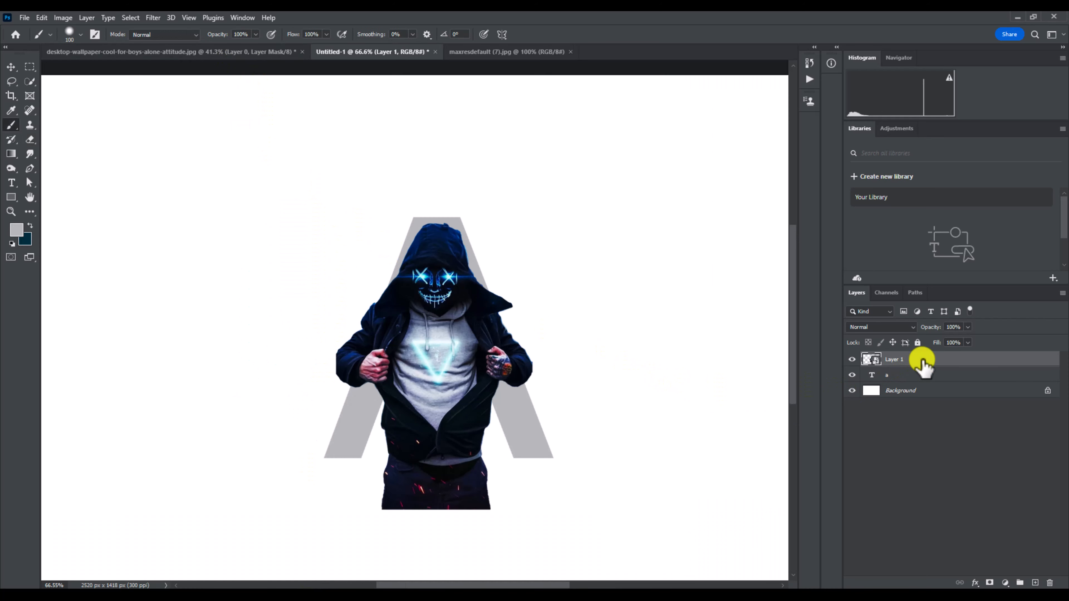
key("ctrl+j")
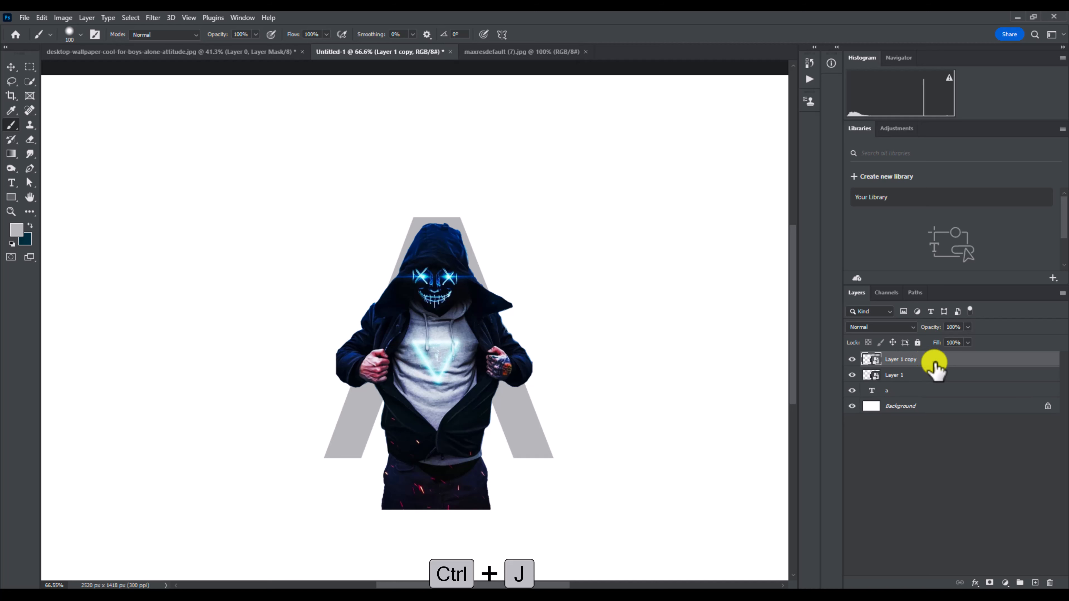
Select the pixels of the text layer "a" and mask Layer 1 to that letter shape.
left_click(918, 377)
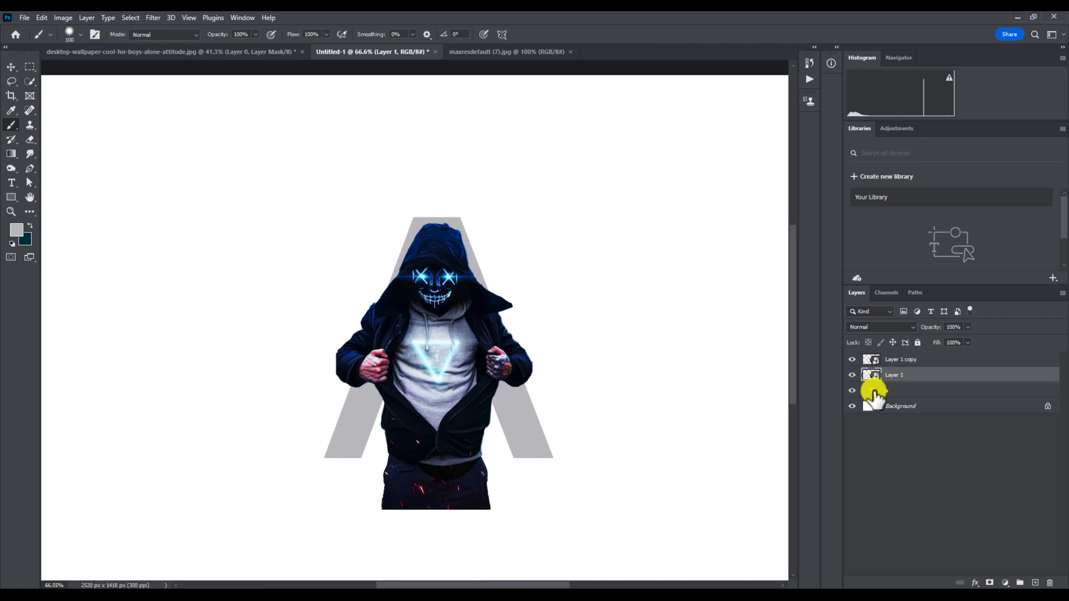
left_click(874, 392)
right_click(874, 392)
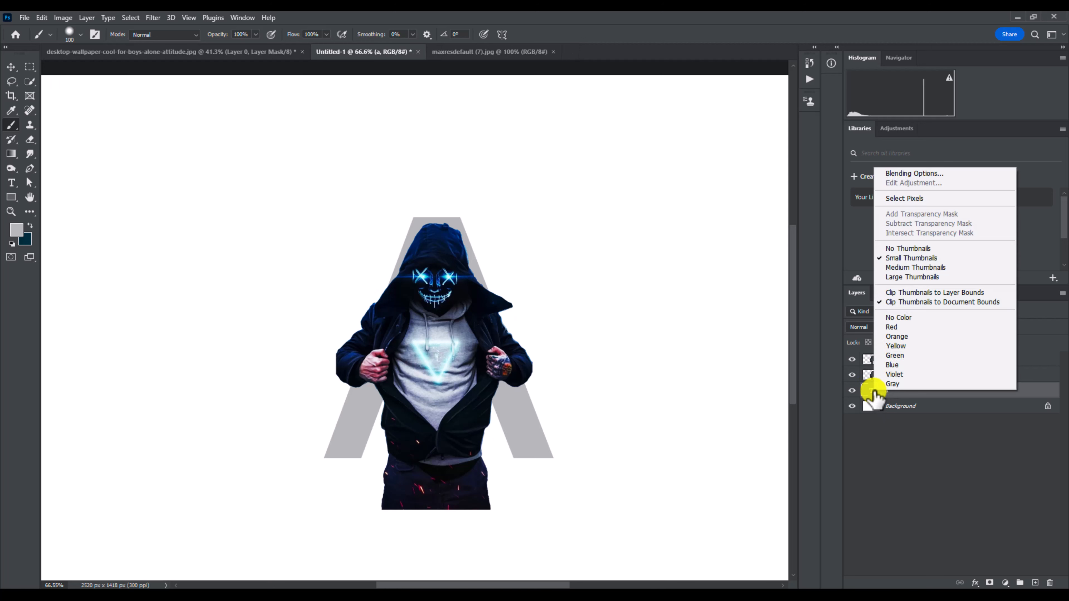
left_click(879, 199)
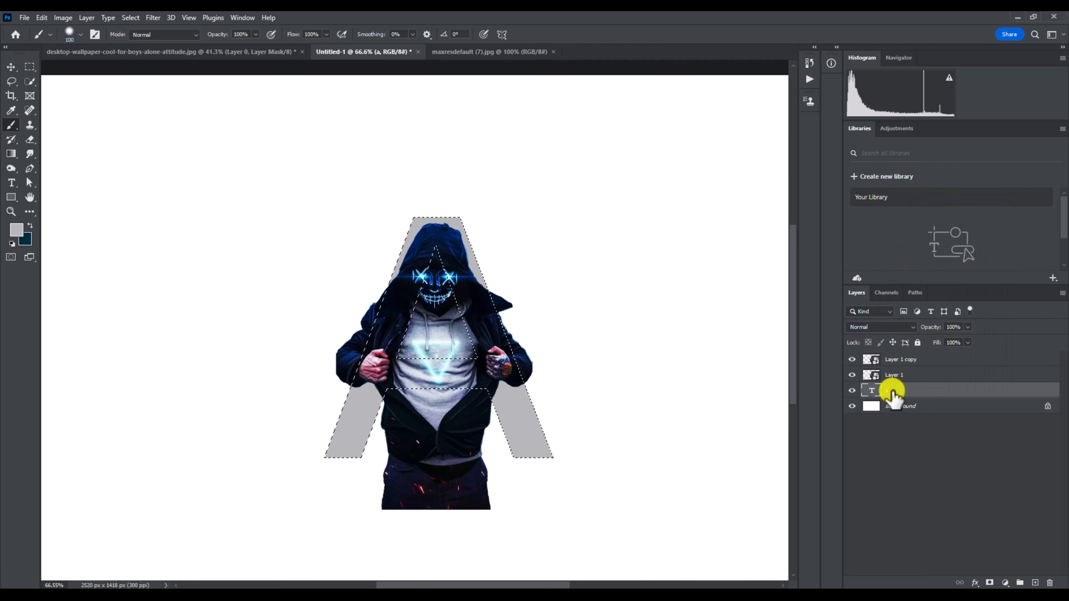
left_click(893, 376)
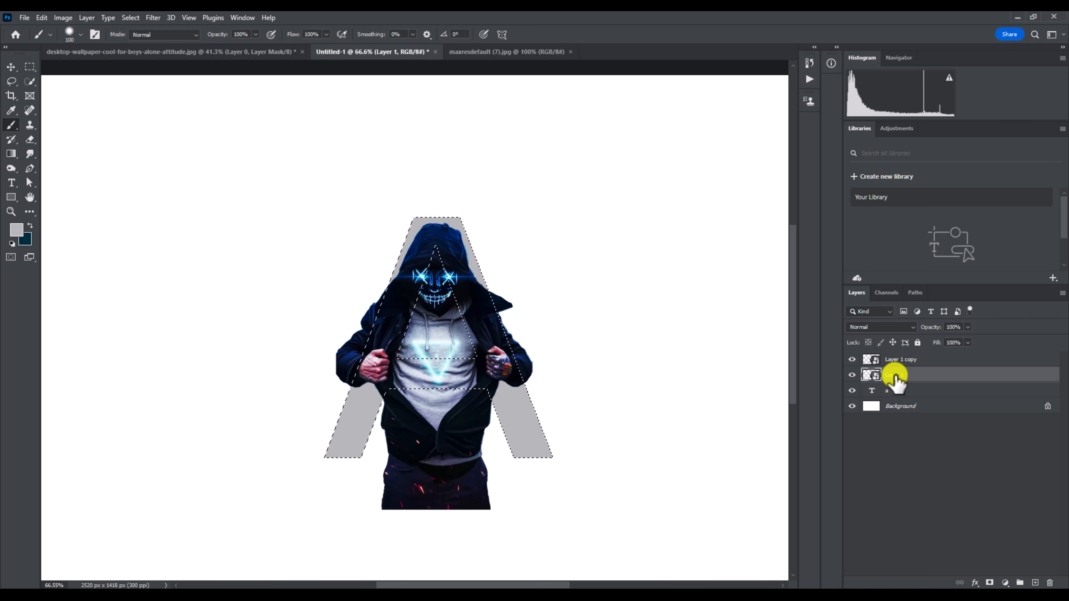
left_click(989, 582)
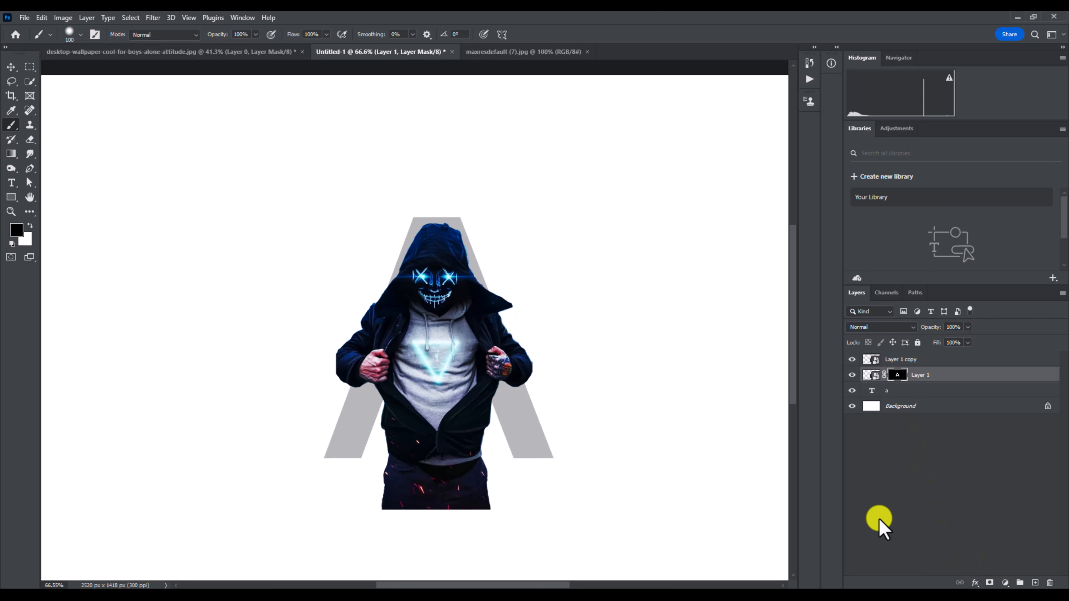
left_click(852, 359)
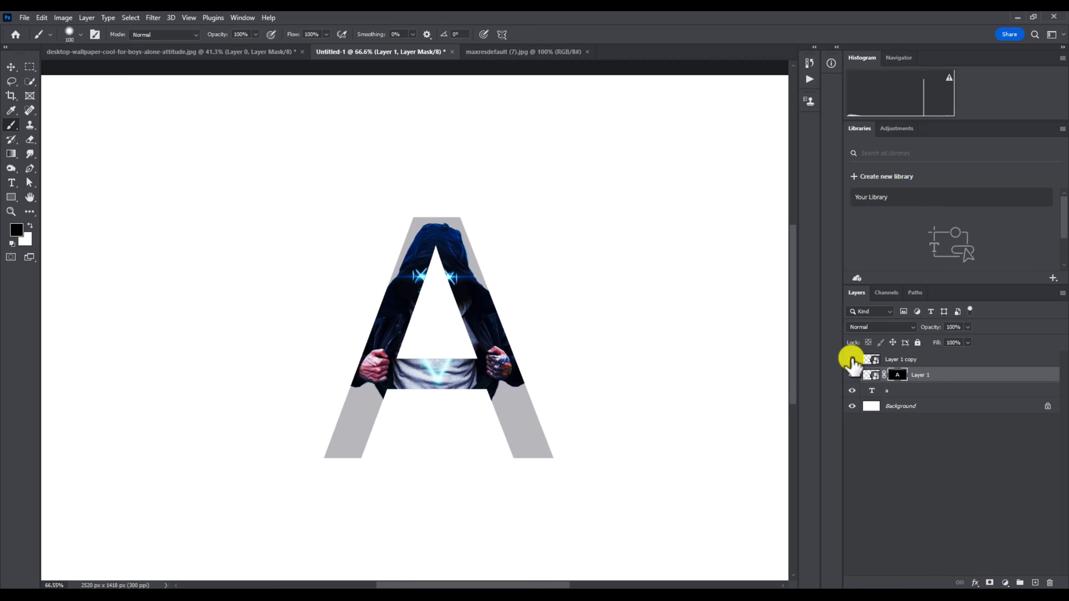
left_click(852, 359)
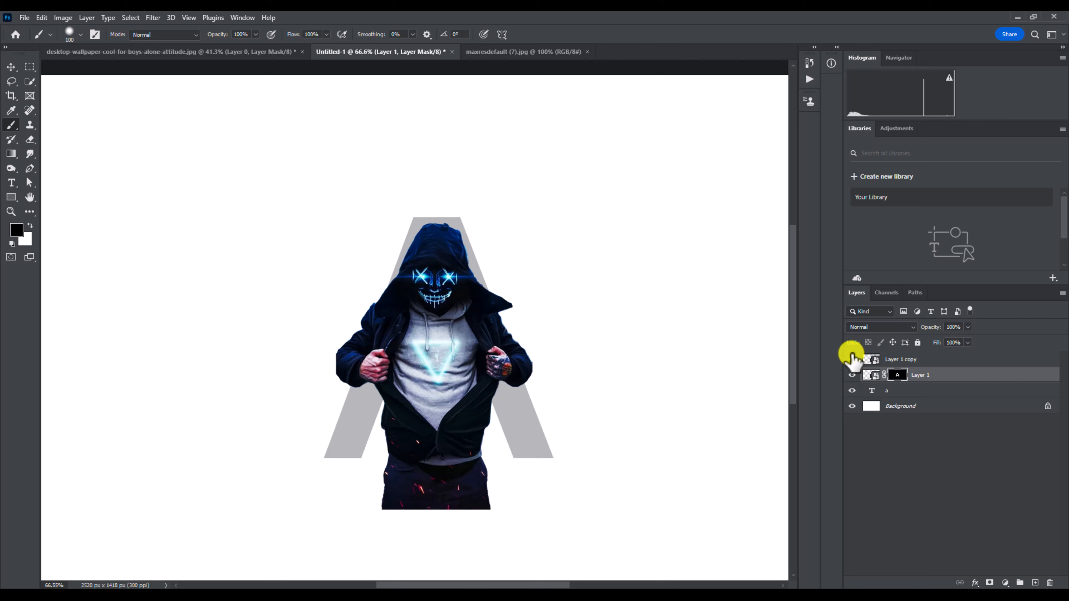
On Layer 1 copy, select both jacket sleeves and hands with the Quick Selection tool, excluding the hood and chest.
left_click(867, 361)
scroll(467, 328, "up", 3)
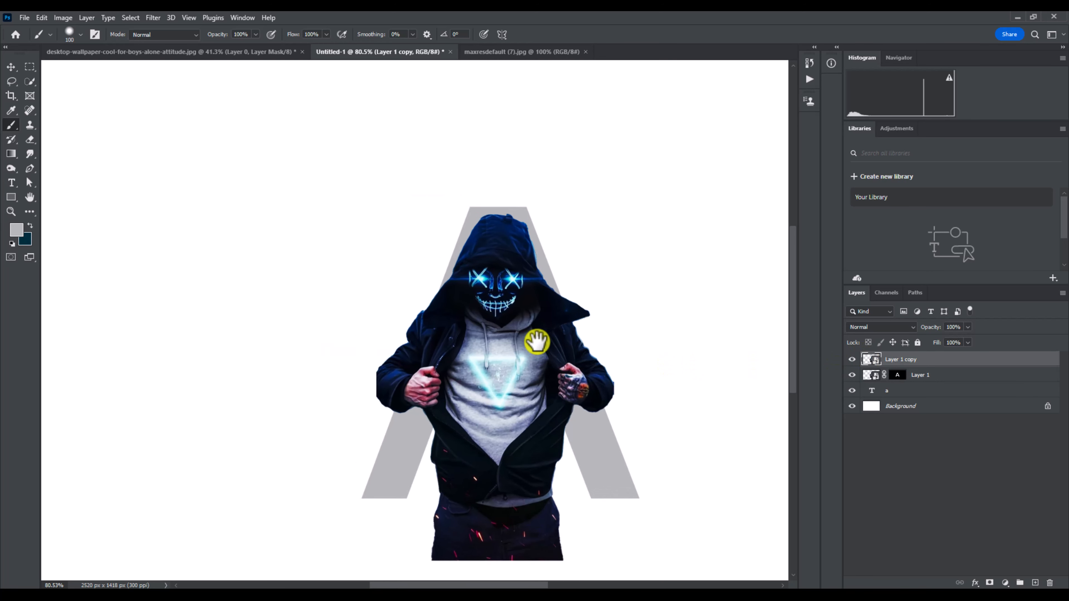
left_click_drag(537, 341, 540, 342)
left_click(29, 80)
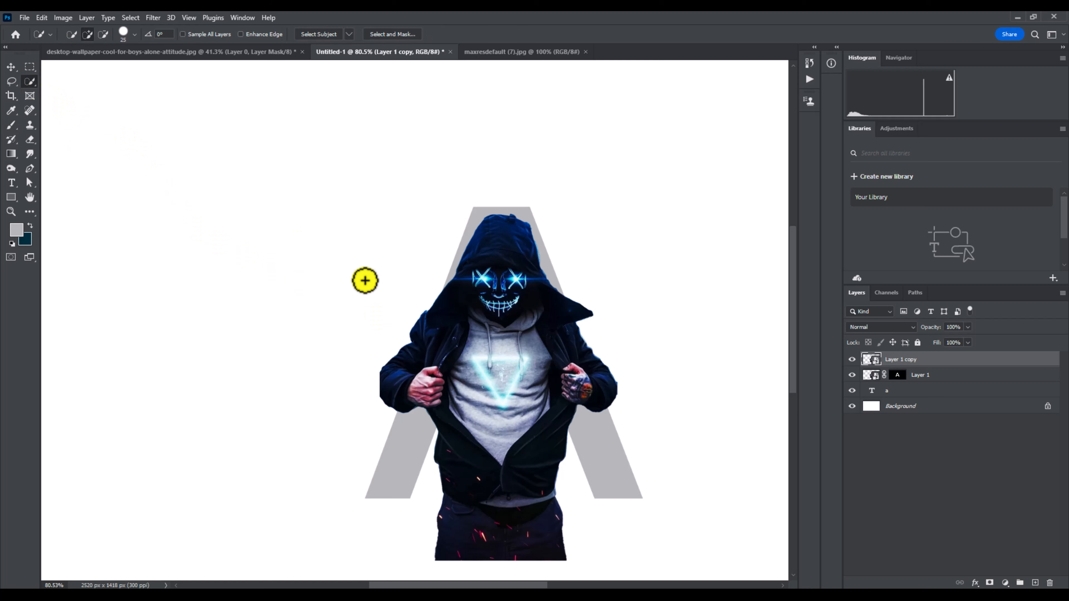
scroll(414, 392, "up", 1)
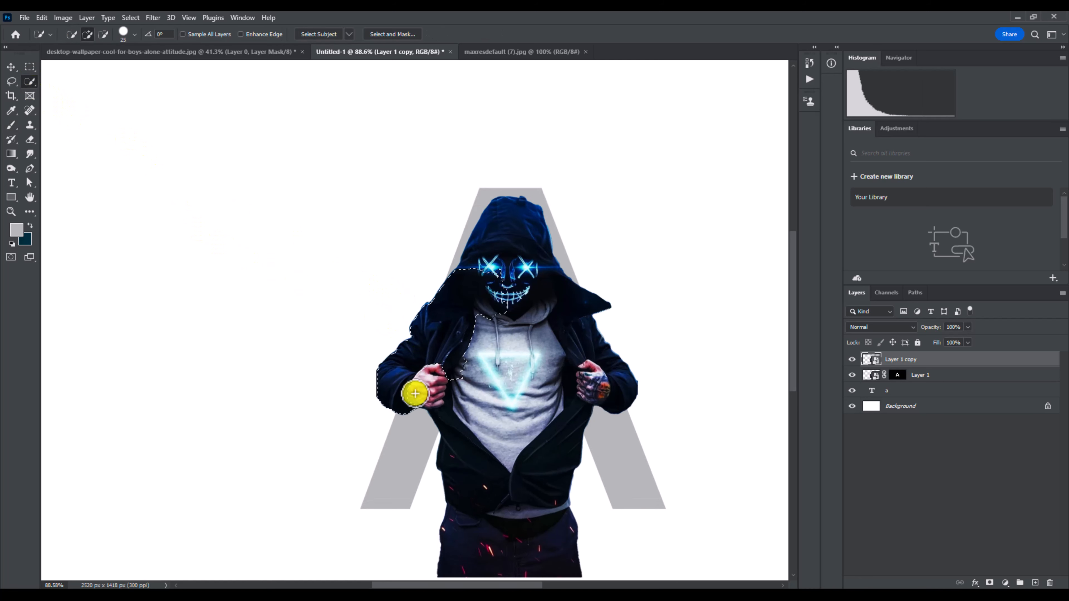
scroll(455, 385, "up", 1)
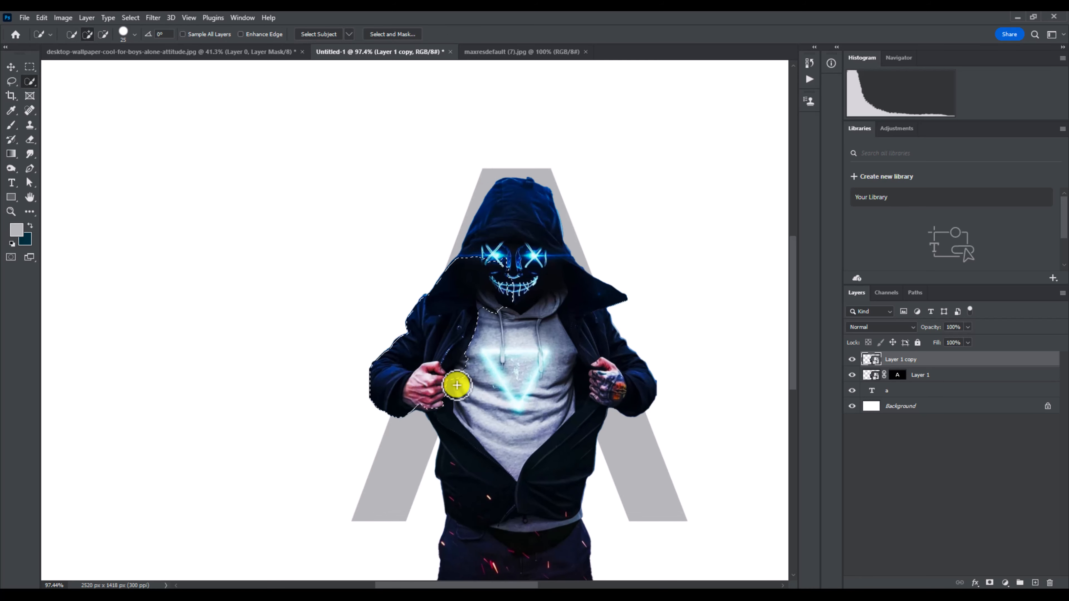
key("alt")
mouse_move(465, 298)
left_mouse_down()
mouse_move(433, 307)
mouse_move(443, 267)
mouse_move(443, 312)
mouse_move(463, 326)
mouse_move(483, 315)
mouse_move(474, 384)
mouse_move(466, 356)
mouse_move(505, 403)
mouse_move(572, 353)
left_mouse_up()
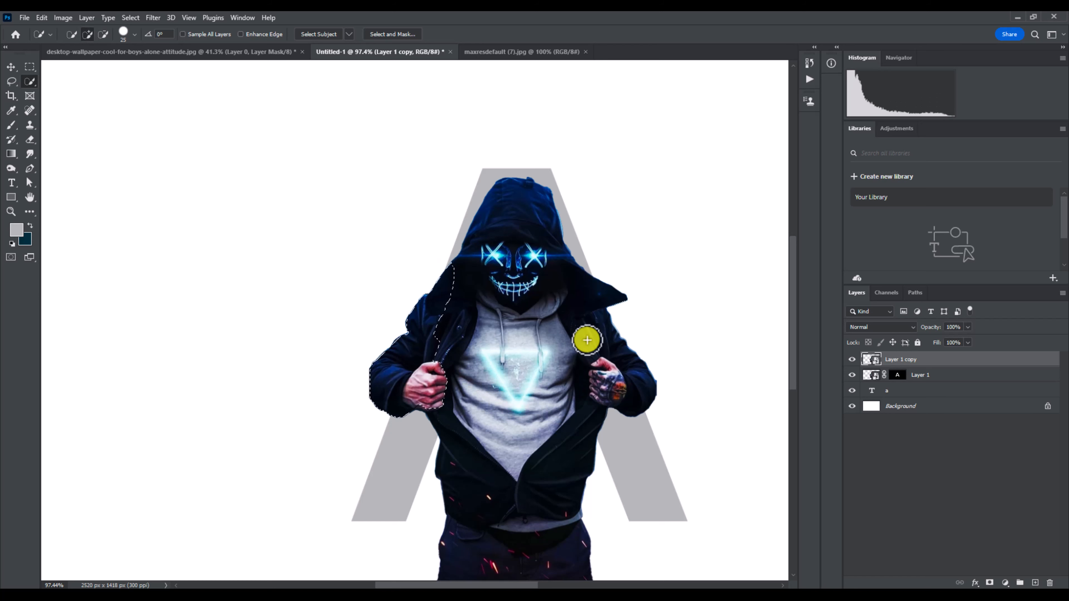
mouse_move(607, 321)
left_mouse_down()
mouse_move(619, 408)
mouse_move(598, 370)
mouse_move(620, 420)
mouse_move(645, 427)
mouse_move(644, 382)
mouse_move(598, 280)
mouse_move(601, 299)
mouse_move(555, 294)
mouse_move(564, 257)
mouse_move(463, 262)
mouse_move(459, 281)
mouse_move(458, 270)
mouse_move(558, 269)
mouse_move(458, 257)
mouse_move(577, 270)
mouse_move(573, 298)
left_mouse_up()
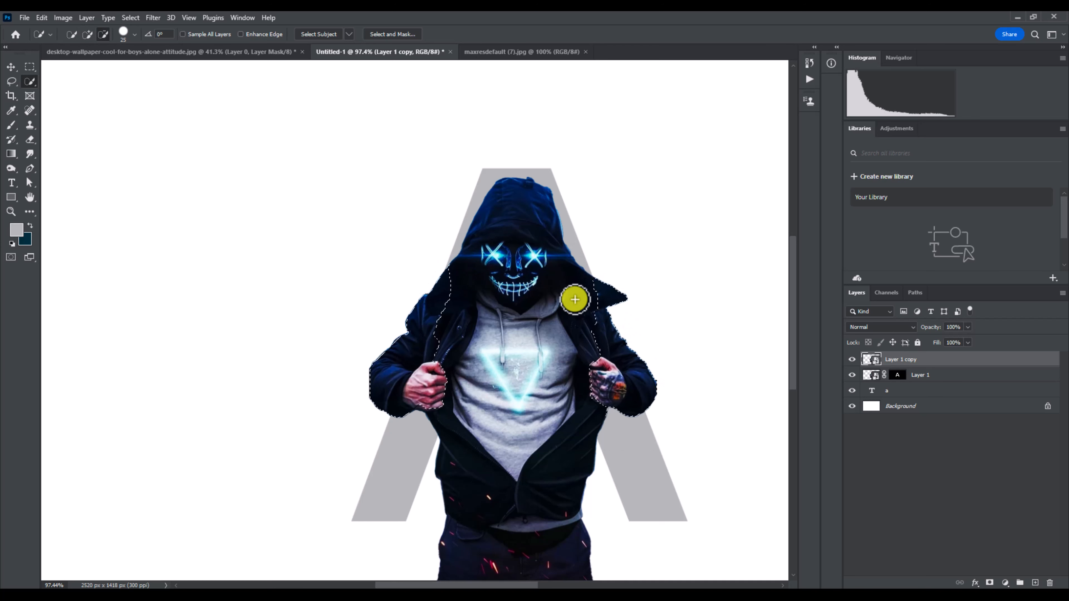
Add a layer mask to Layer 1 copy from the selection so only the sleeves and hands extend beyond the letter.
scroll(551, 363, "down", 2)
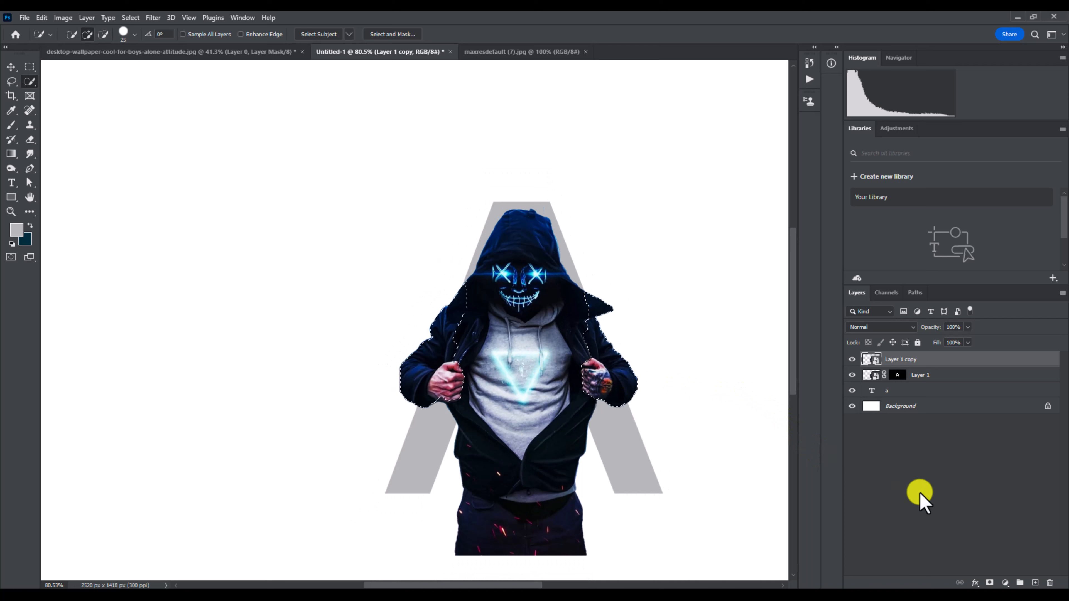
left_click(989, 583)
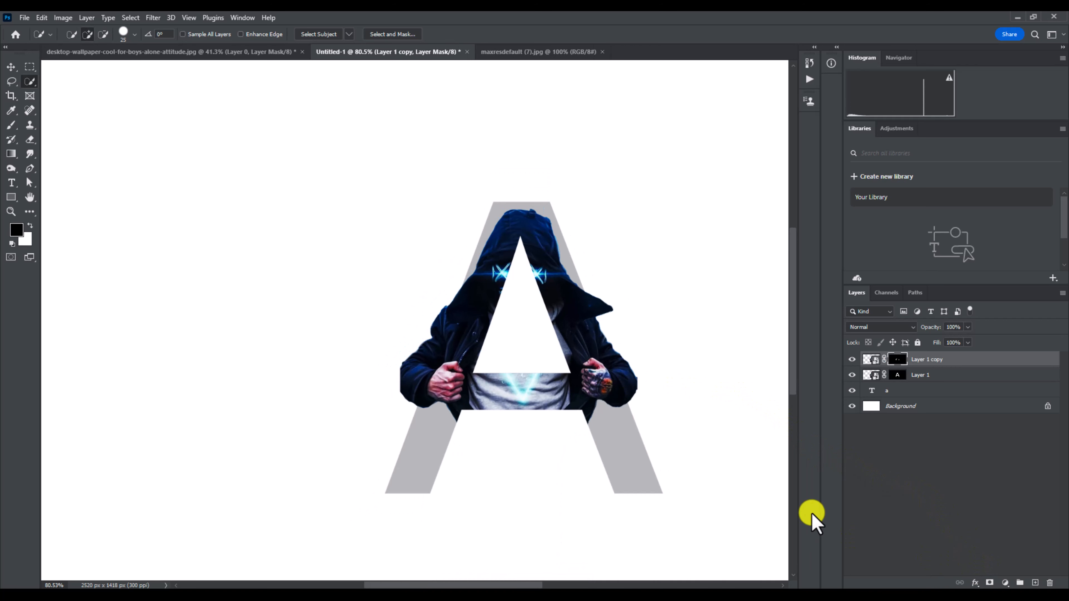
scroll(592, 388, "down", 3)
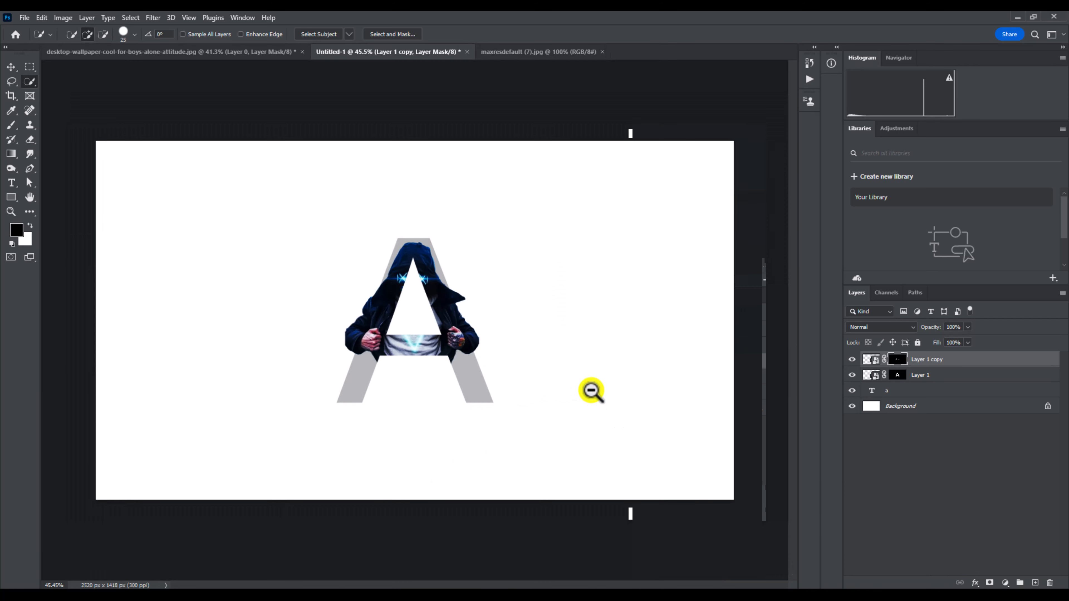
scroll(524, 376, "up", 2)
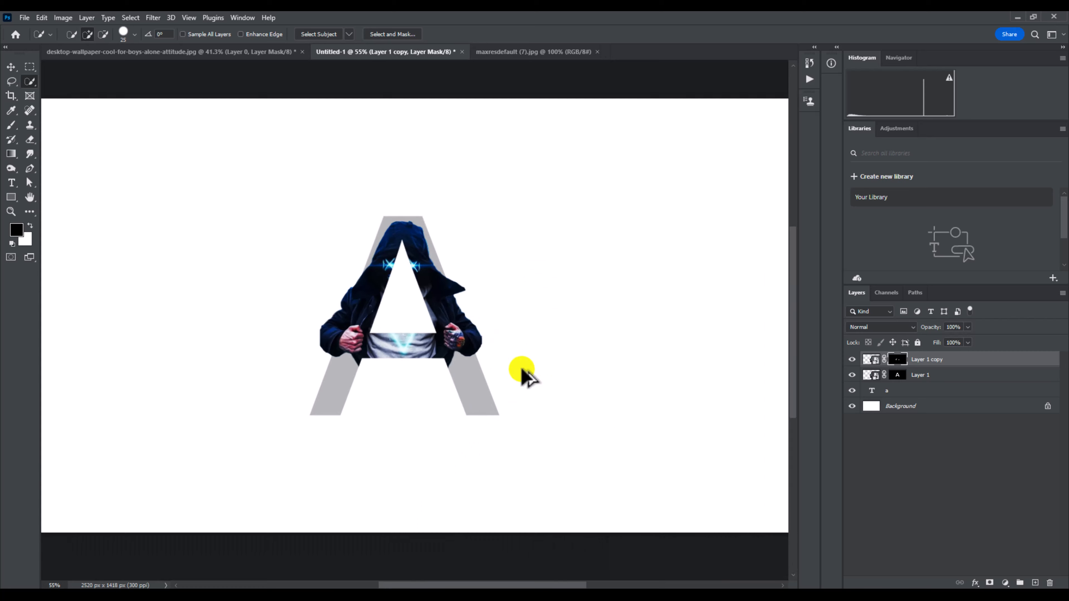
Add a 3 px white outside stroke at 100% opacity to the text layer "a".
left_click(897, 391)
right_click(898, 393)
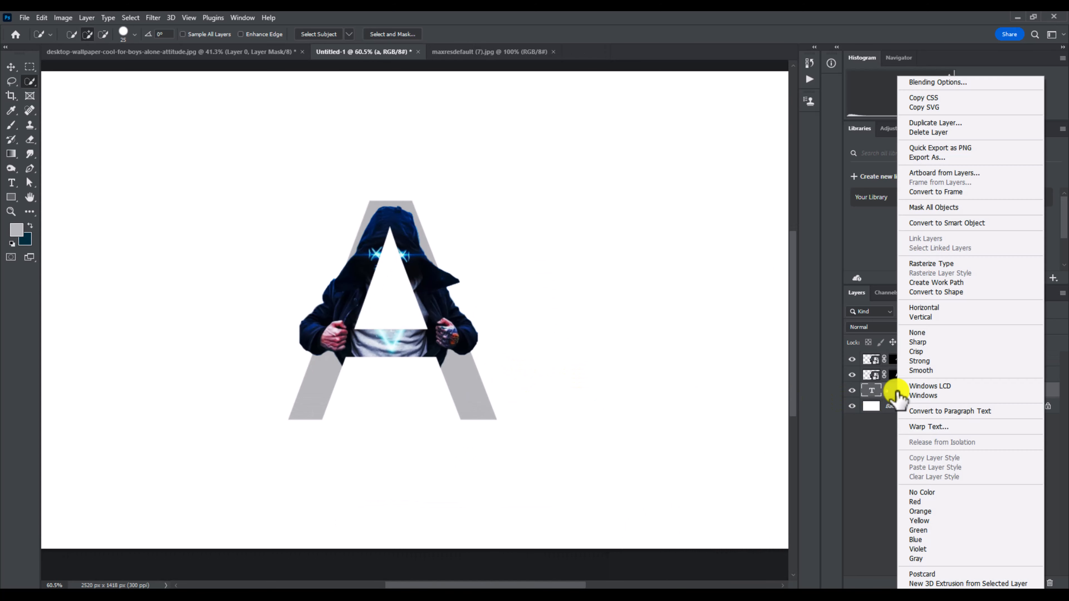
left_click(911, 83)
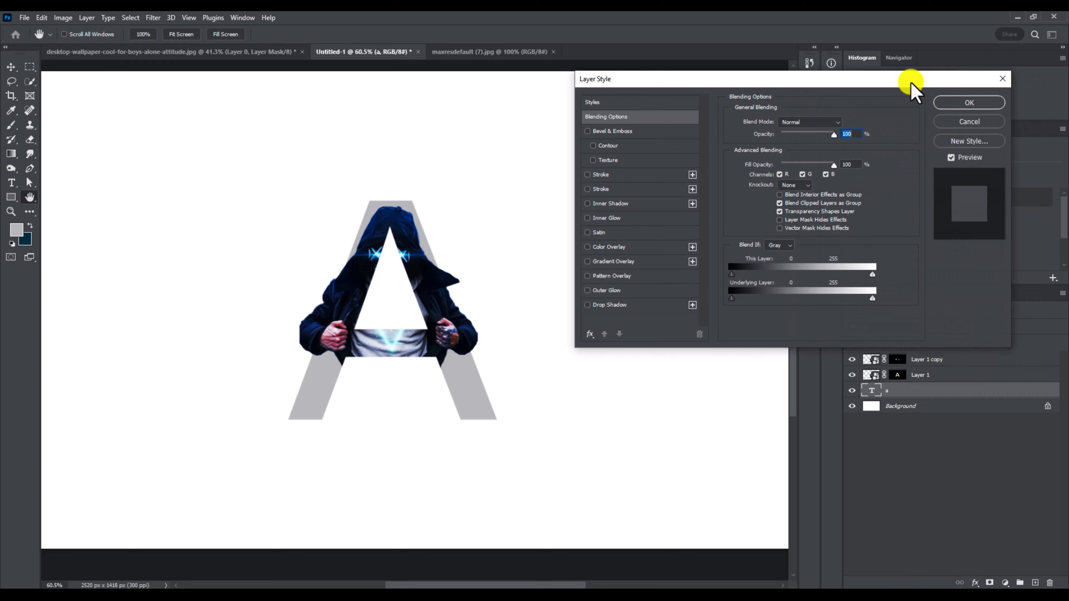
left_click(588, 189)
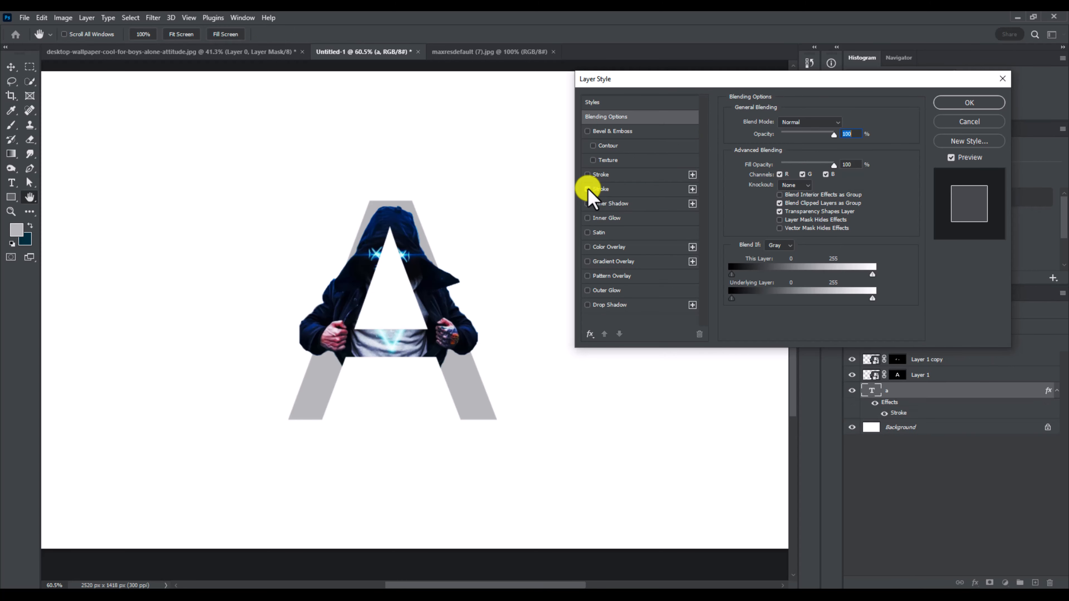
left_click(622, 189)
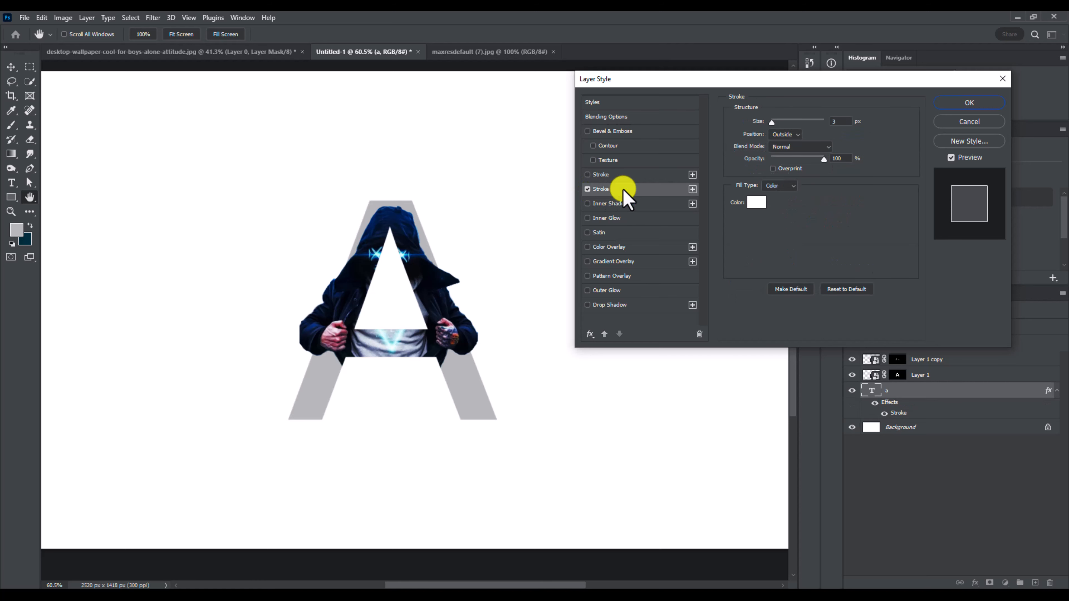
left_click(753, 205)
left_click(556, 151)
left_click(510, 105)
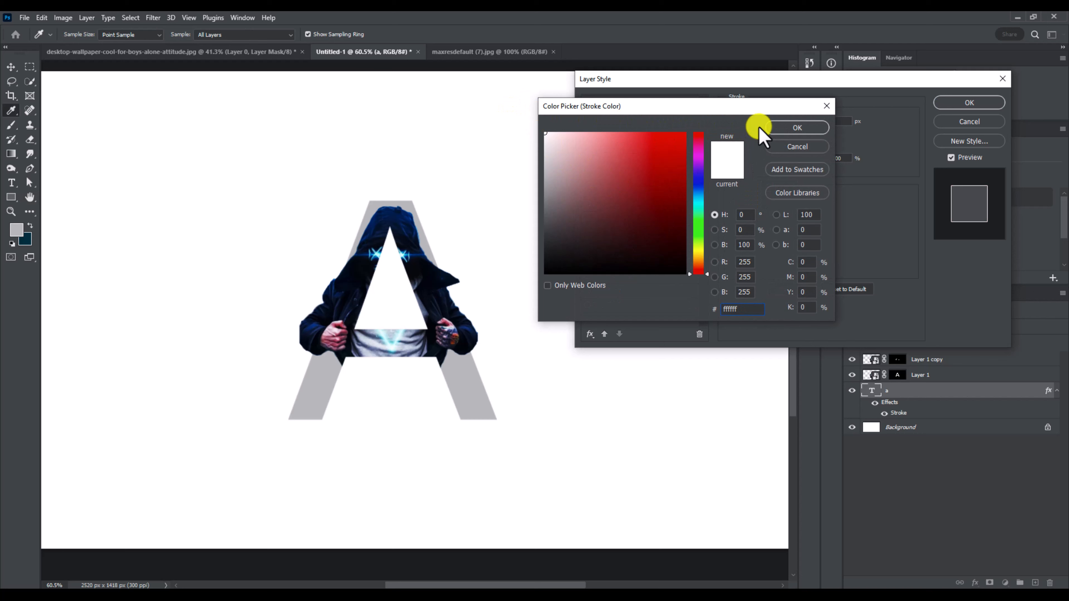
left_click(783, 128)
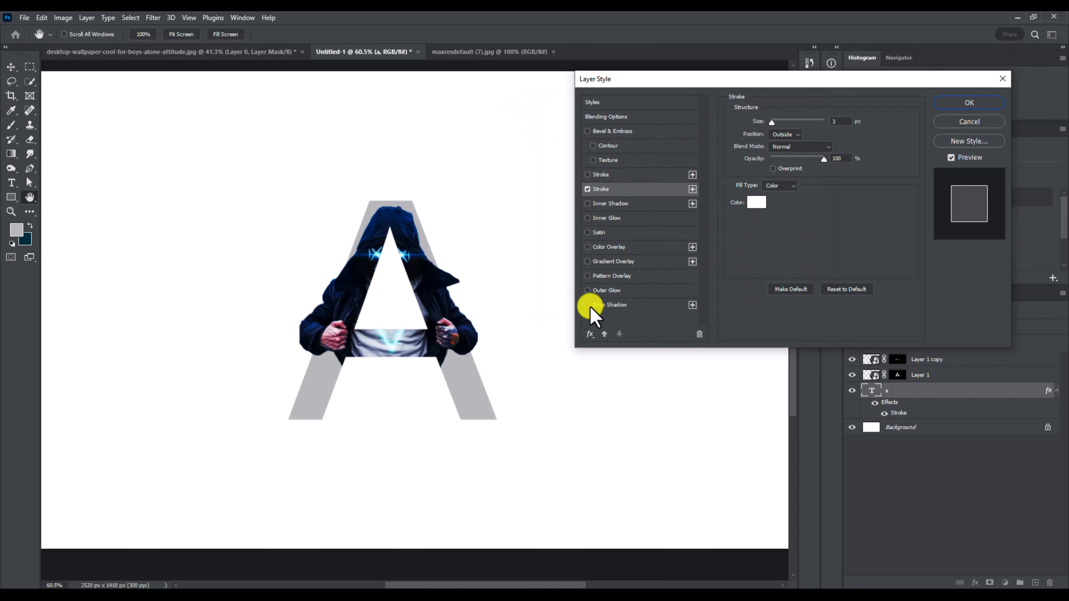
Add a Multiply drop shadow to the text layer "a" with distance 12 px, size 19 px and angle 55°.
left_click(587, 305)
left_click(620, 307)
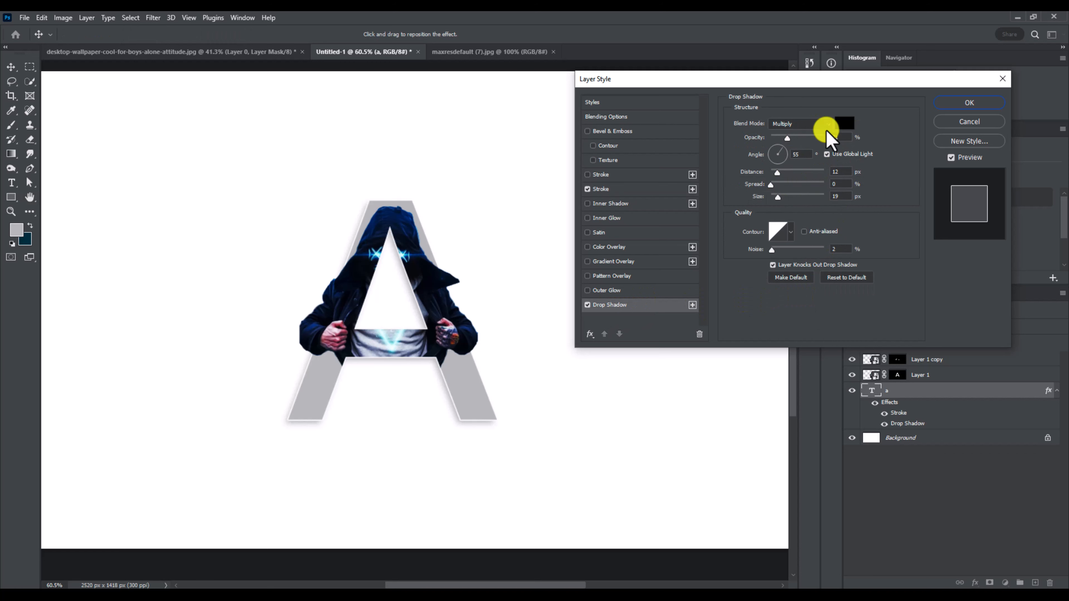
left_click(966, 103)
Add a gradient fill layer directly above the Background using the Foreground to Transparent preset.
left_click(945, 437)
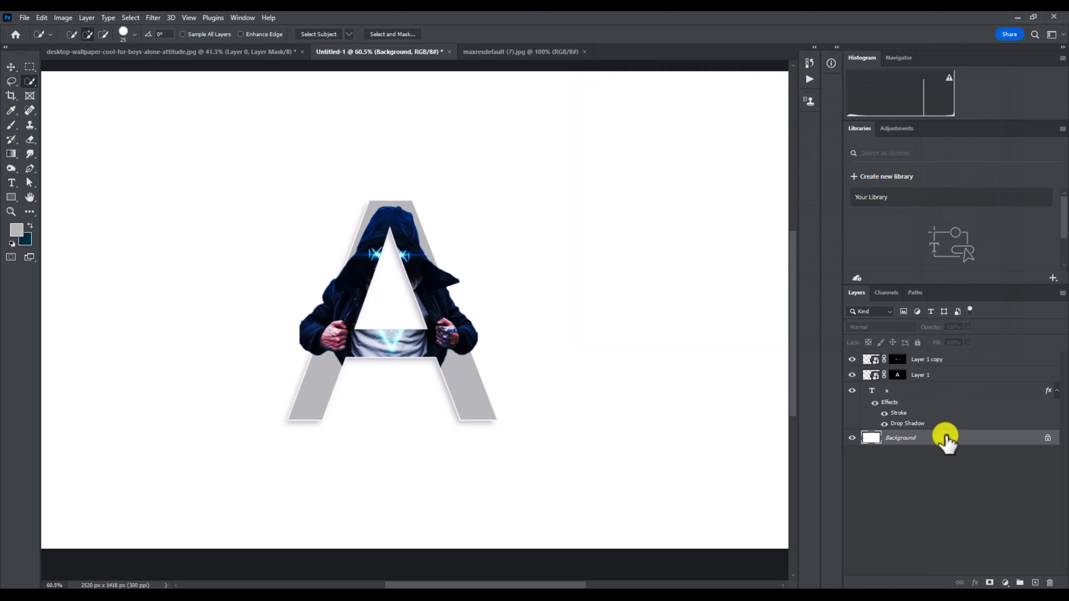
left_click(1005, 582)
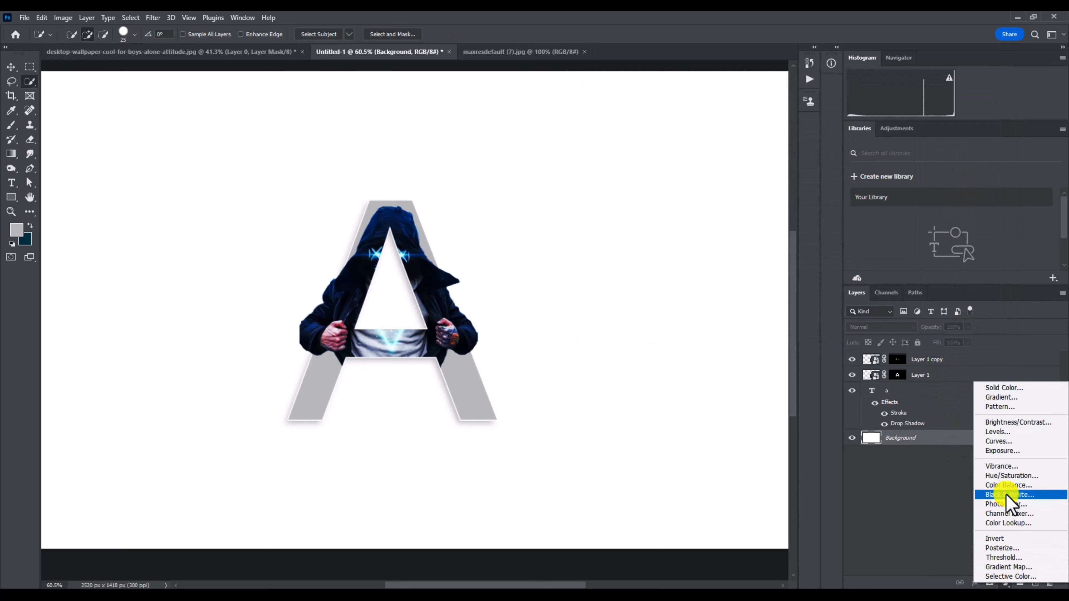
left_click(1006, 396)
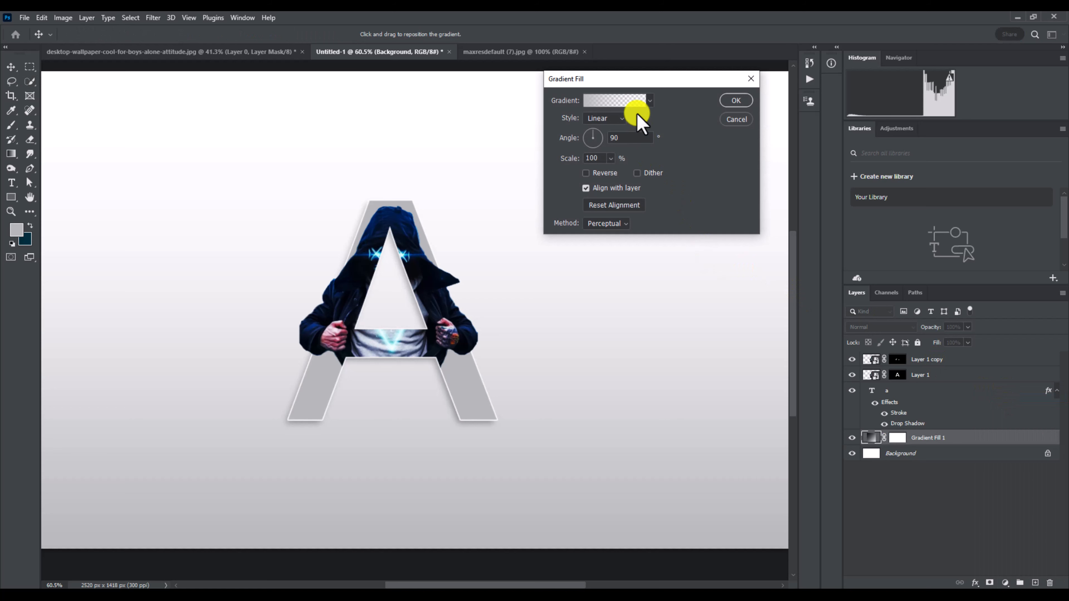
left_click(634, 101)
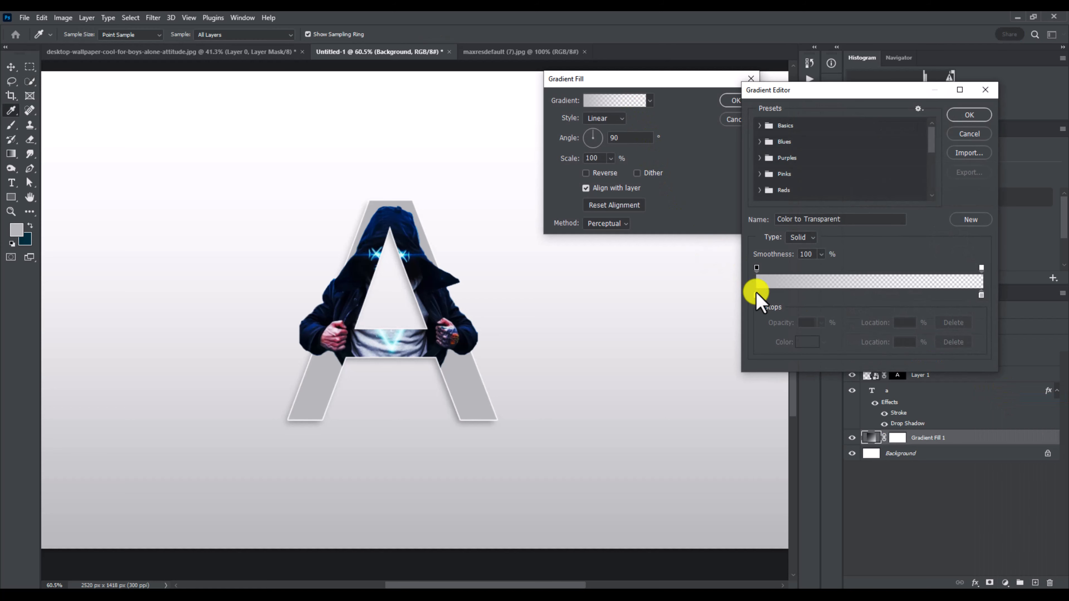
left_click(759, 126)
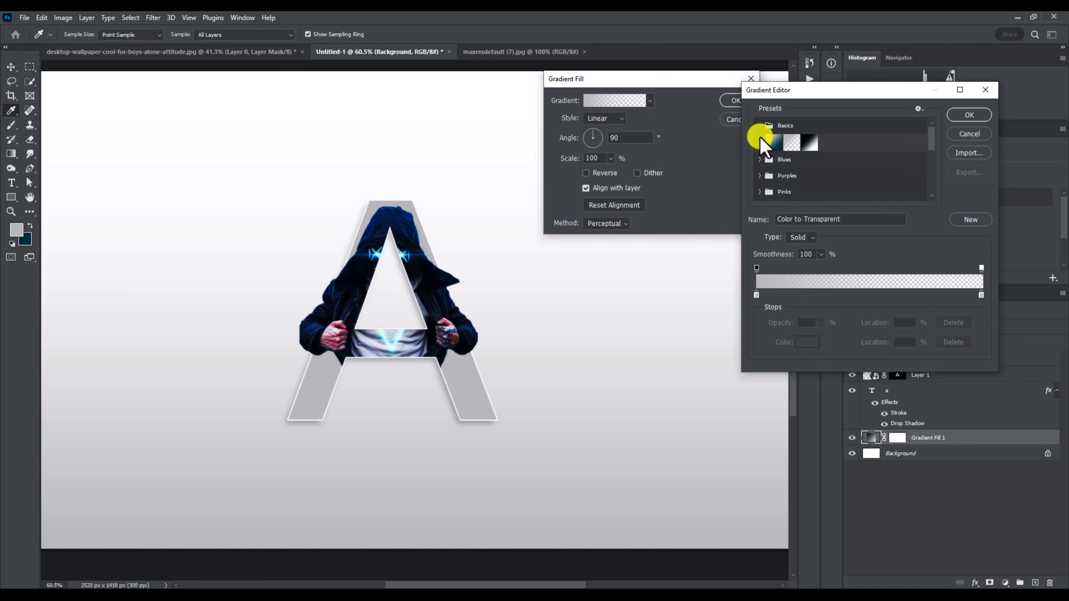
left_click(792, 146)
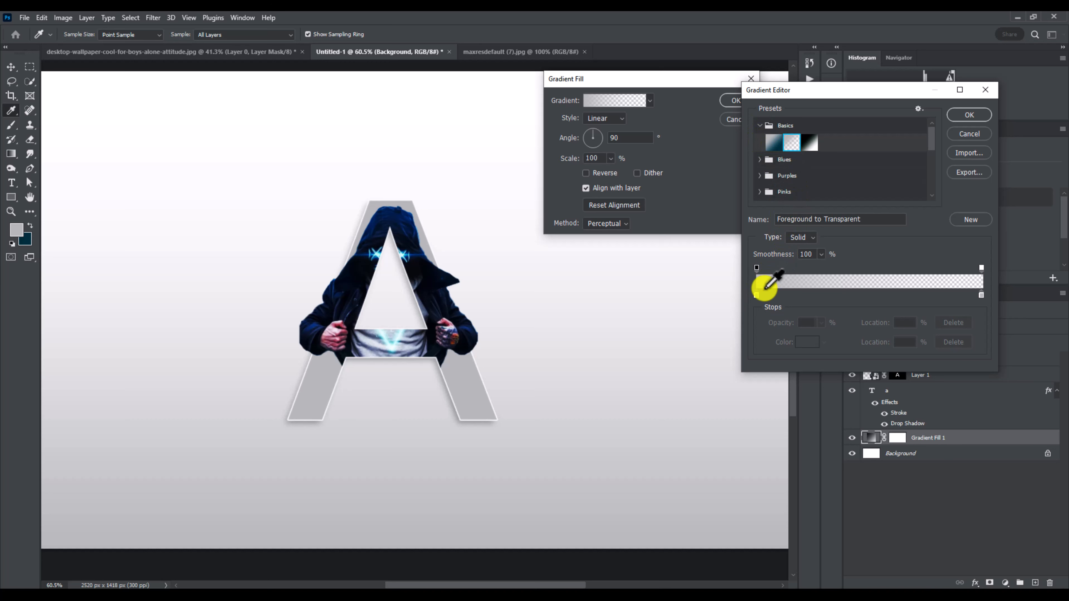
Set the gradient's starting colour stop to light grey and its ending colour stop to white (ffffff).
left_click(806, 342)
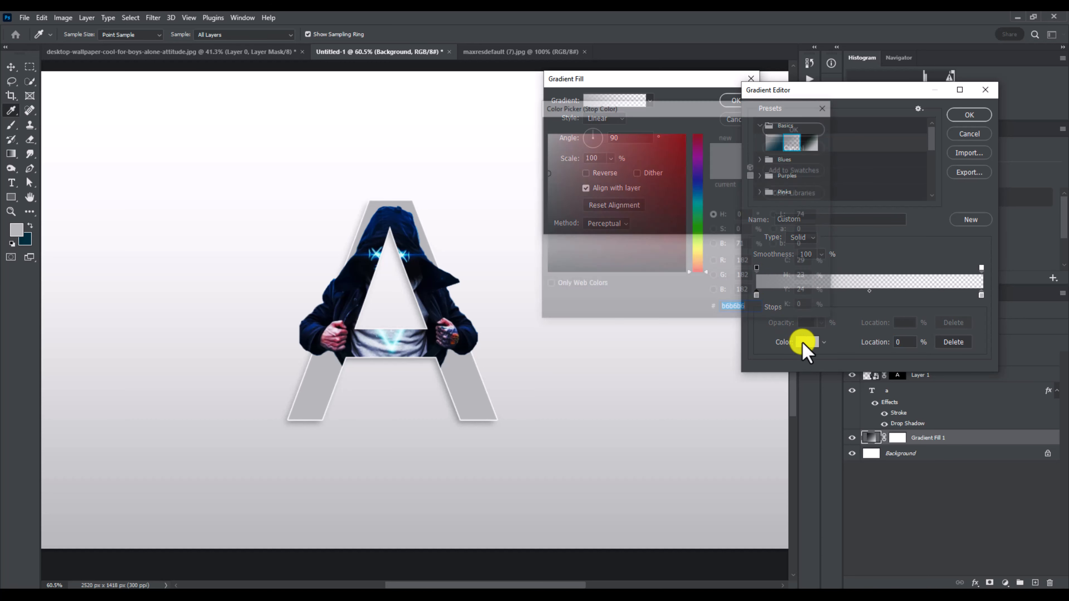
left_click_drag(561, 174, 532, 159)
left_click(770, 128)
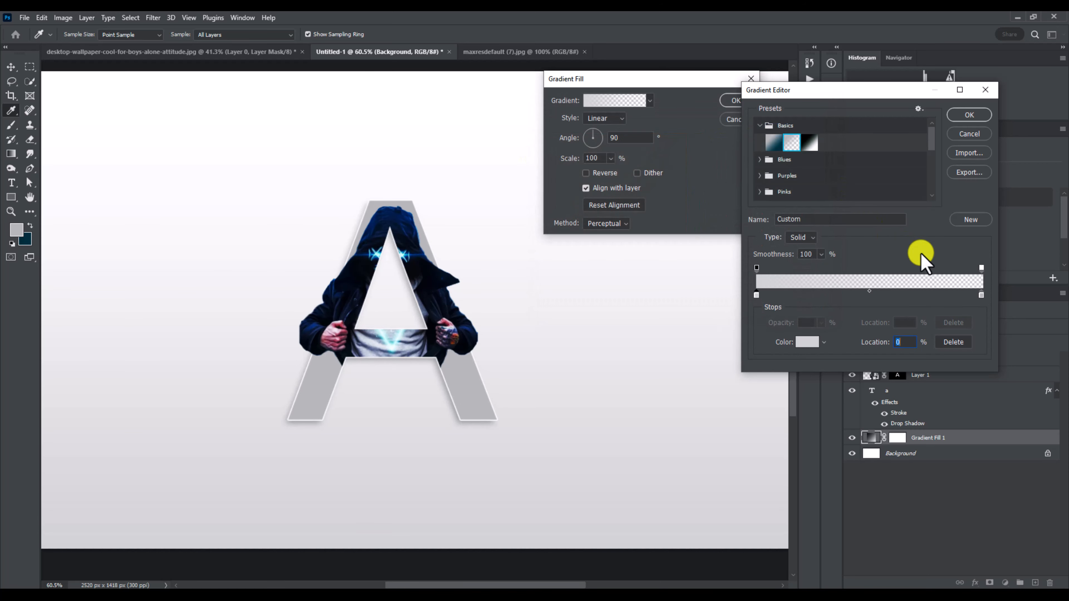
left_click(981, 295)
left_click(808, 341)
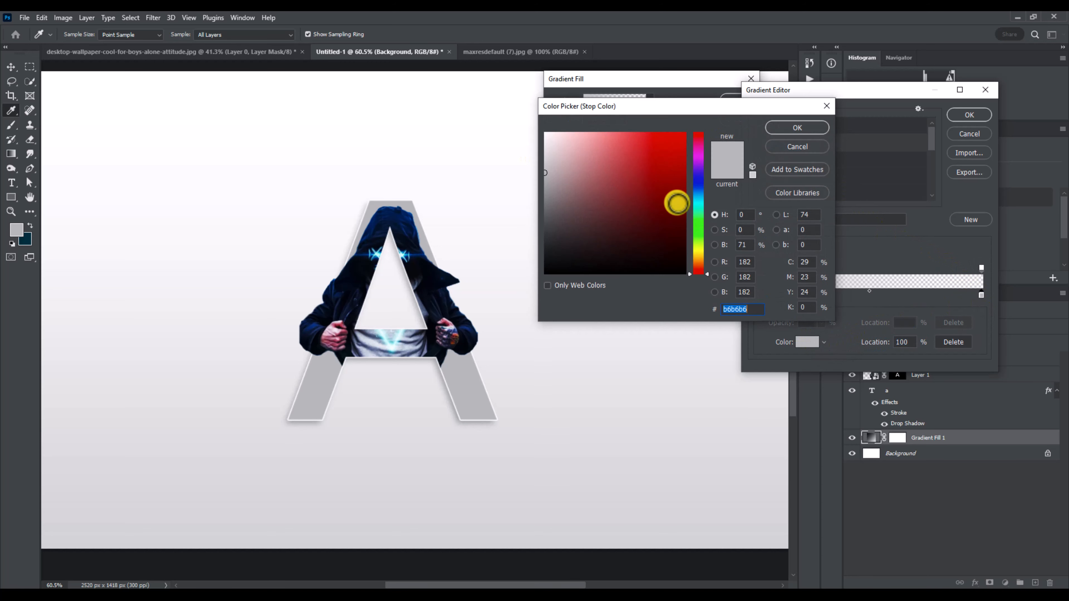
left_click(506, 108)
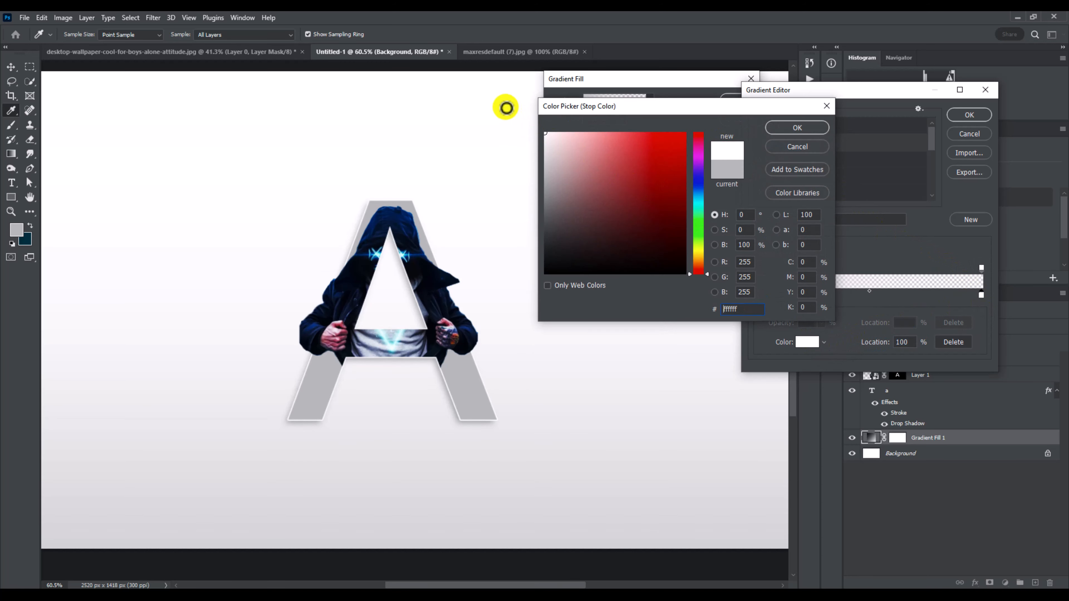
left_click(794, 129)
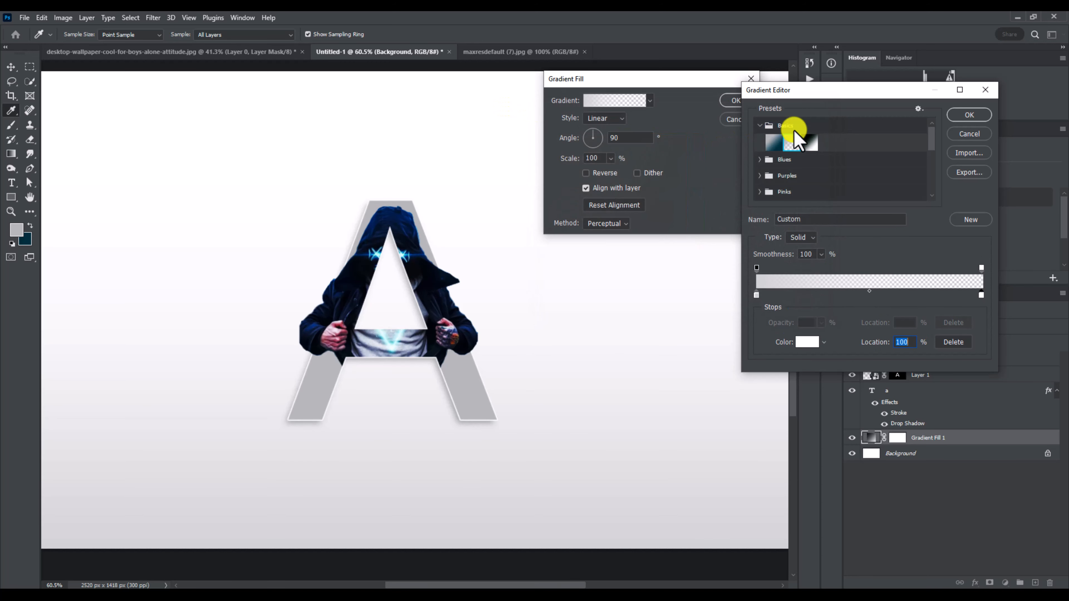
left_click(966, 116)
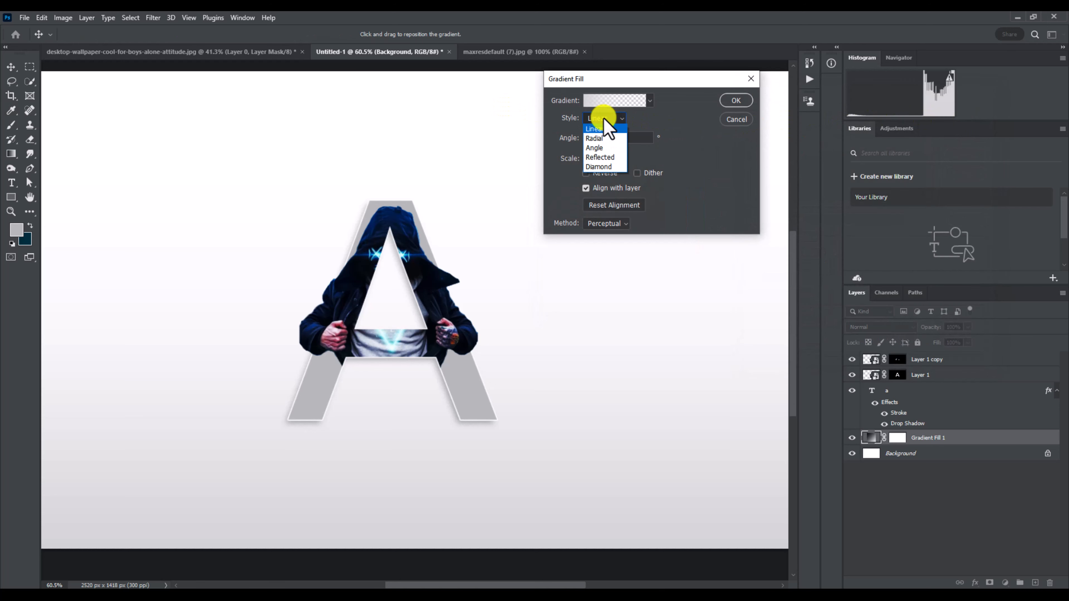
Make the gradient fill radial at 753% scale with reversed colours and apply it.
left_click(604, 139)
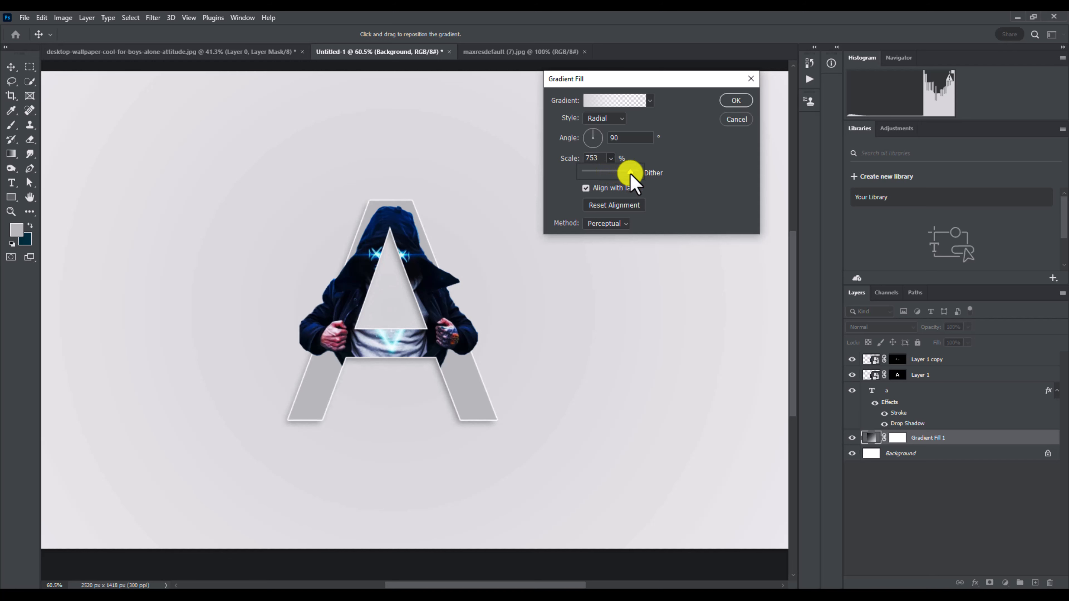
left_click(698, 159)
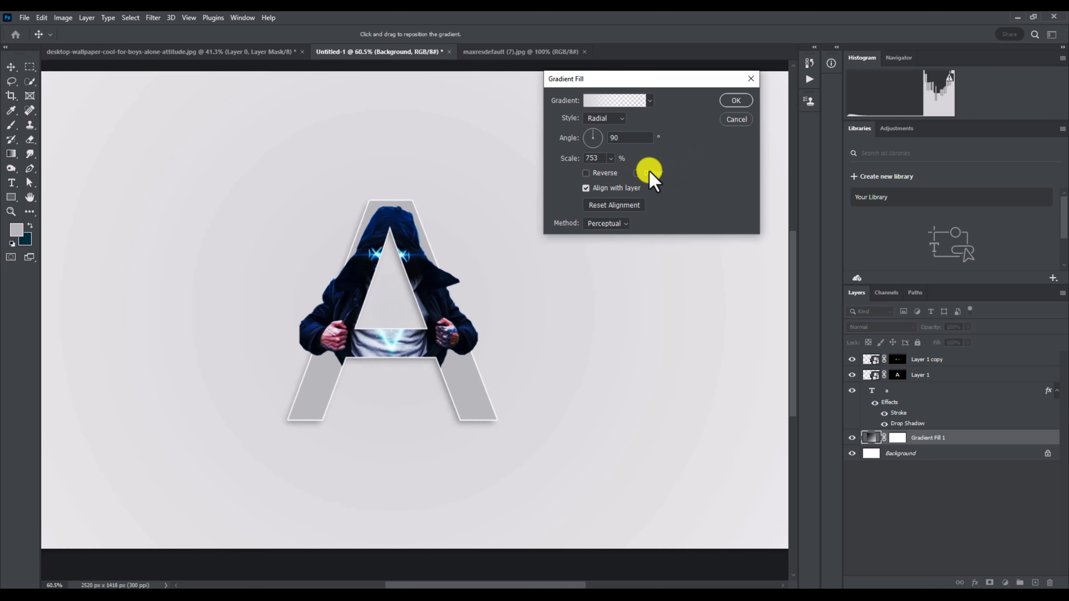
left_click(585, 173)
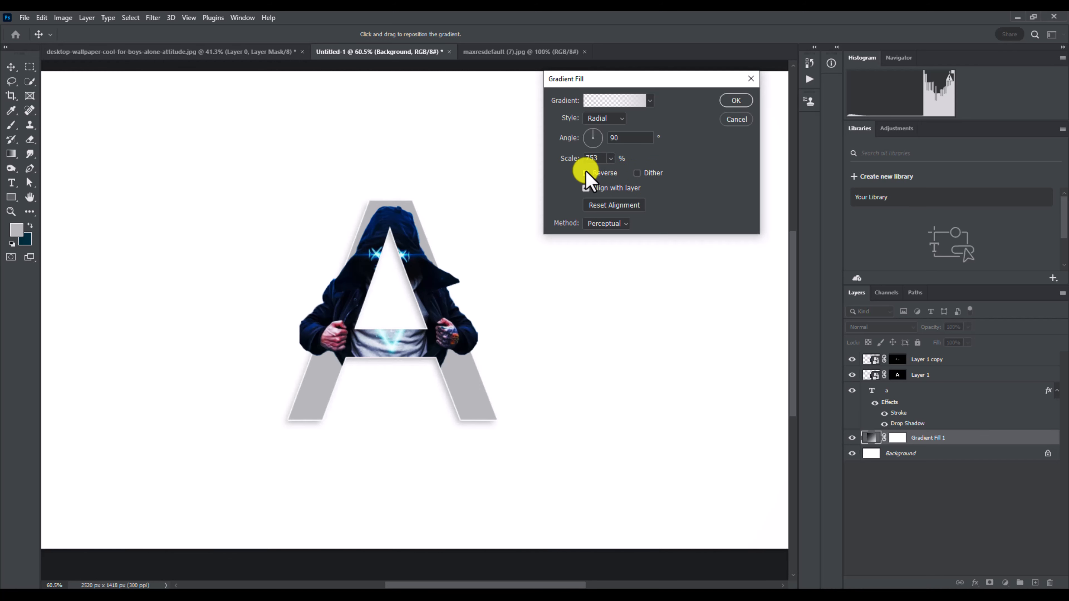
left_click(736, 101)
key("w")
scroll(456, 259, "down", 3)
scroll(455, 265, "up", 3)
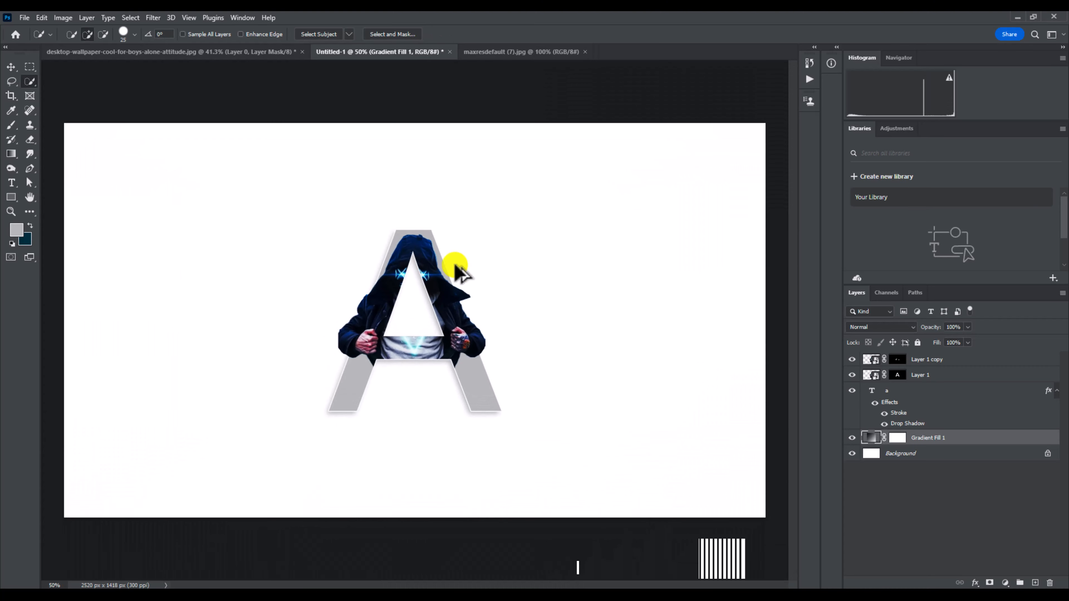
scroll(455, 266, "up", 1)
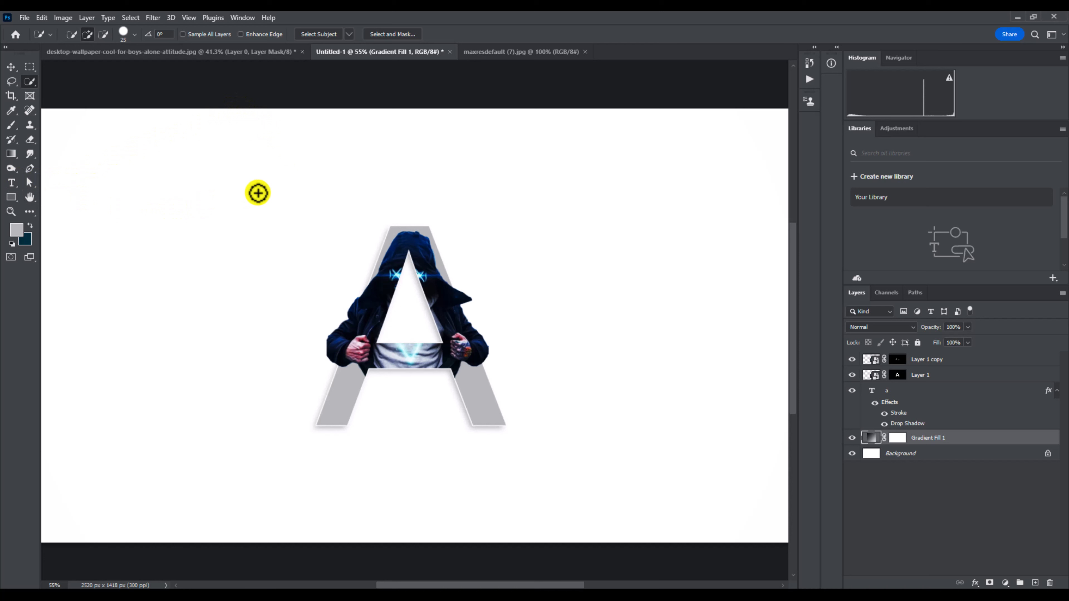
Add a text layer reading "LATTER" in the empty area above the letter A.
left_click(11, 183)
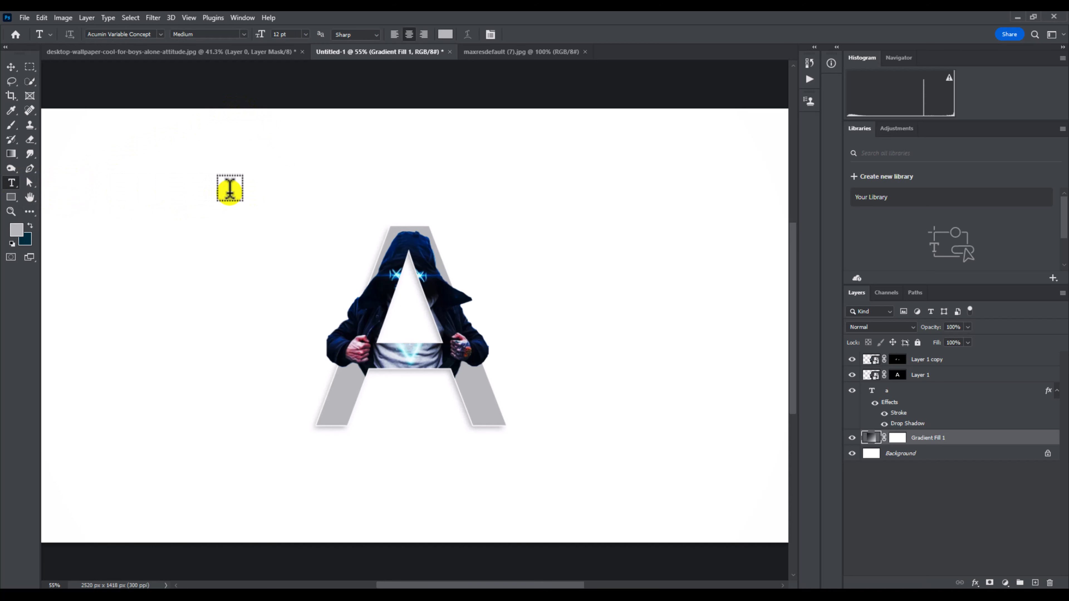
left_click(230, 190)
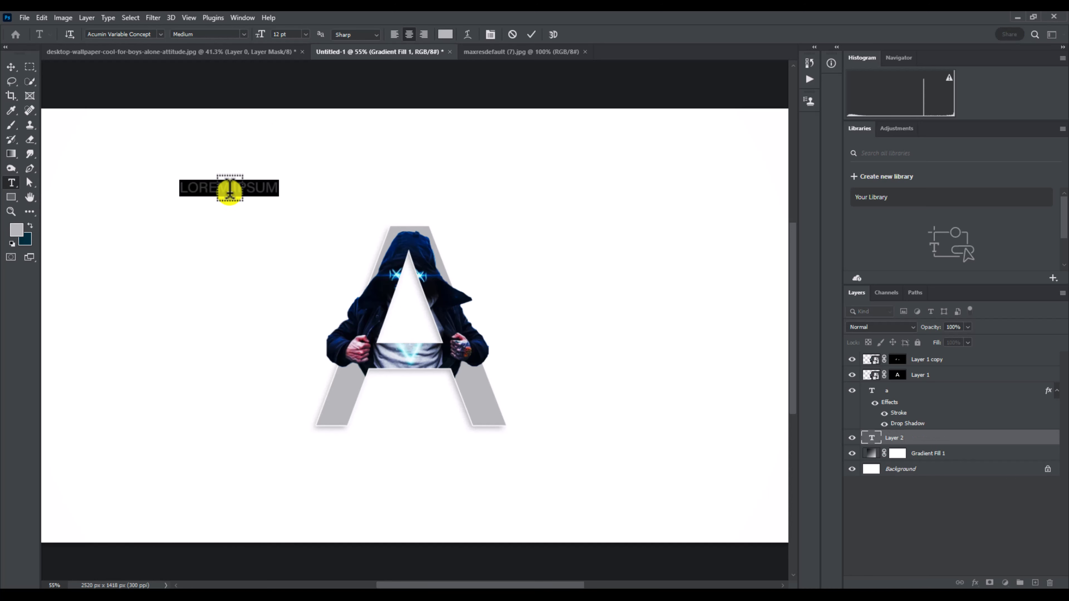
key("BackSpace")
type("LATTER")
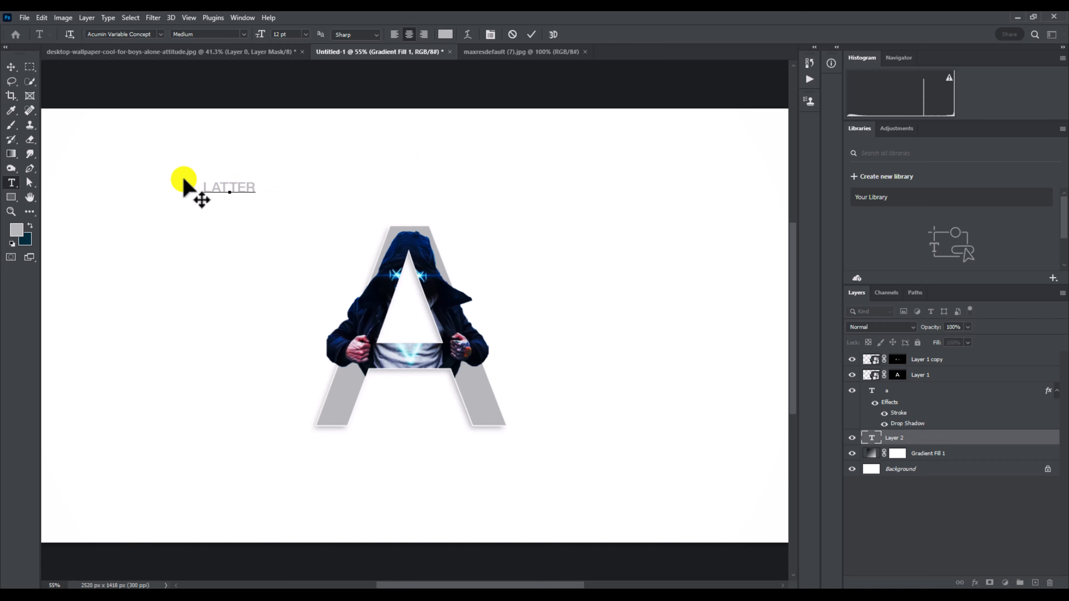
left_click(530, 34)
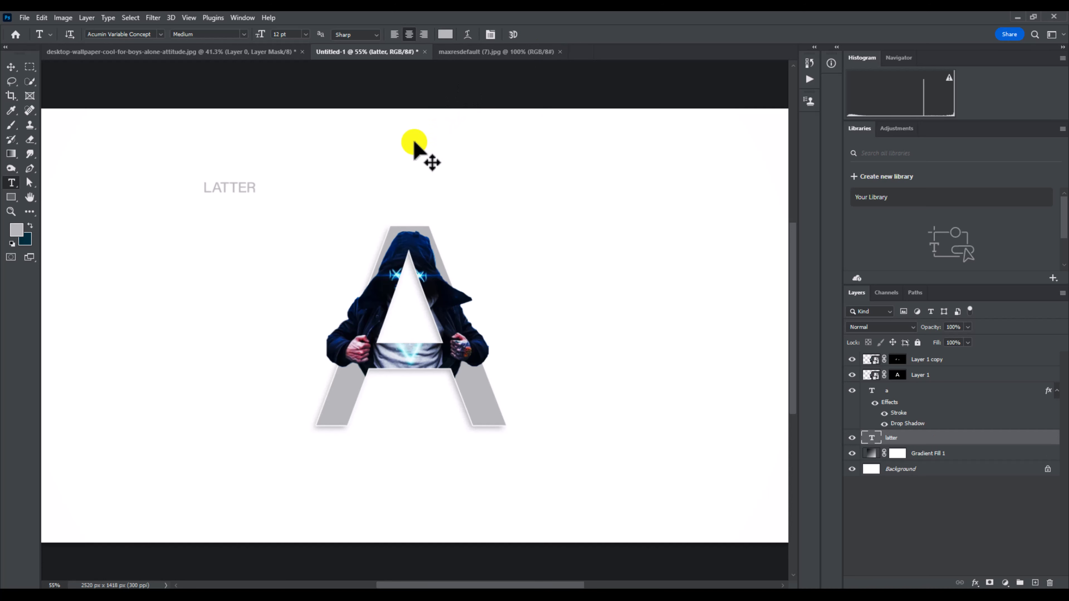
Scale the "LATTER" text up to about 39 pt and centre it above the letter A.
key("ctrl+t")
left_click_drag(256, 195, 378, 231)
left_click_drag(292, 220, 407, 194)
left_click(551, 35)
Set the "LATTER" text to 11 pt with a tracking of 800.
double_click(349, 169)
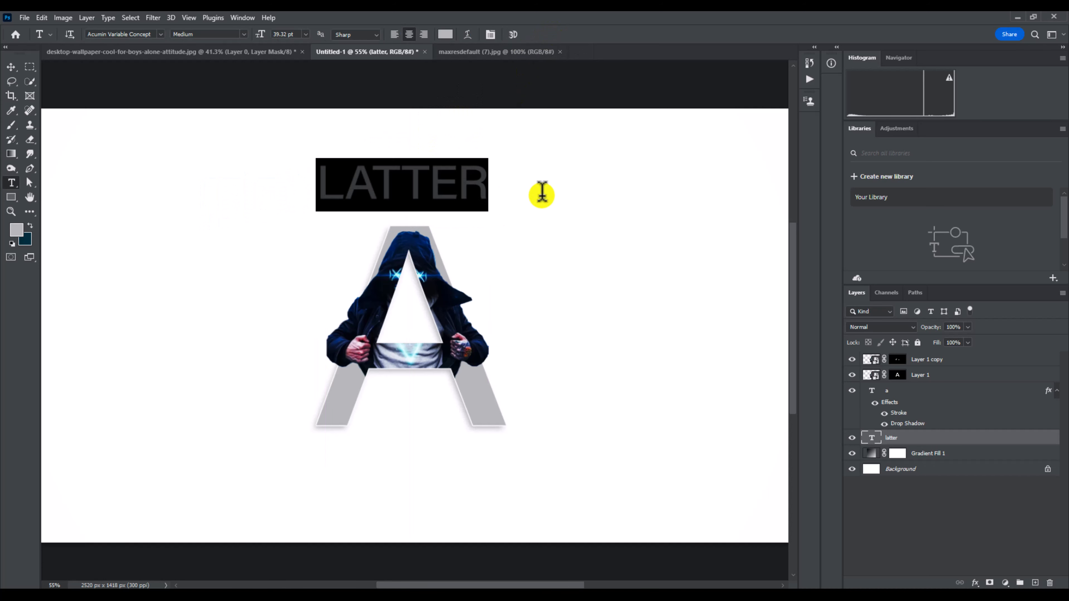
left_click(490, 35)
left_click(463, 162)
left_click(447, 217)
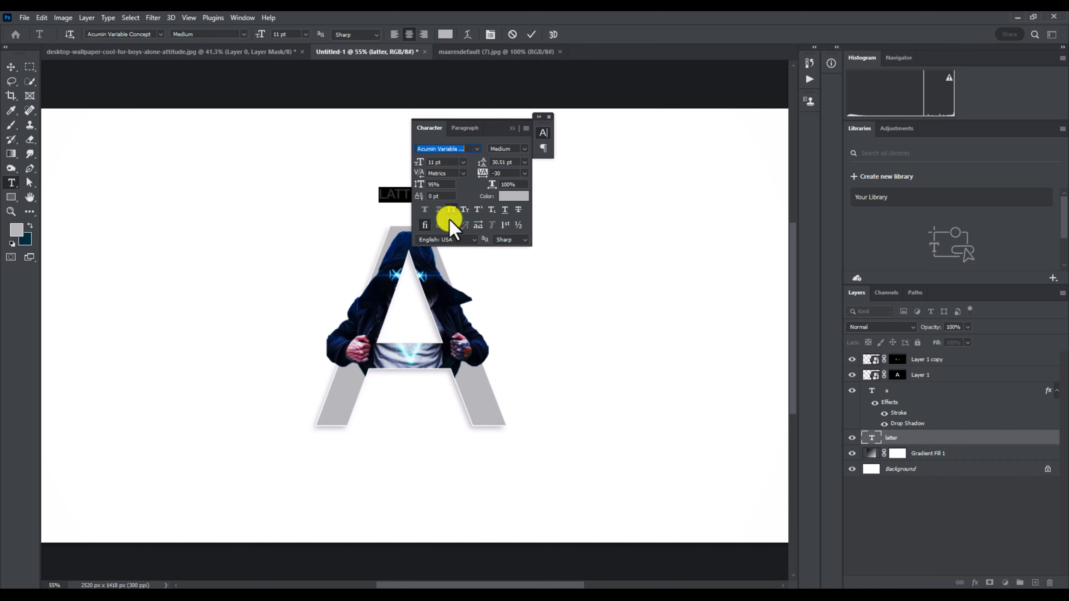
left_click(524, 173)
left_click(517, 183)
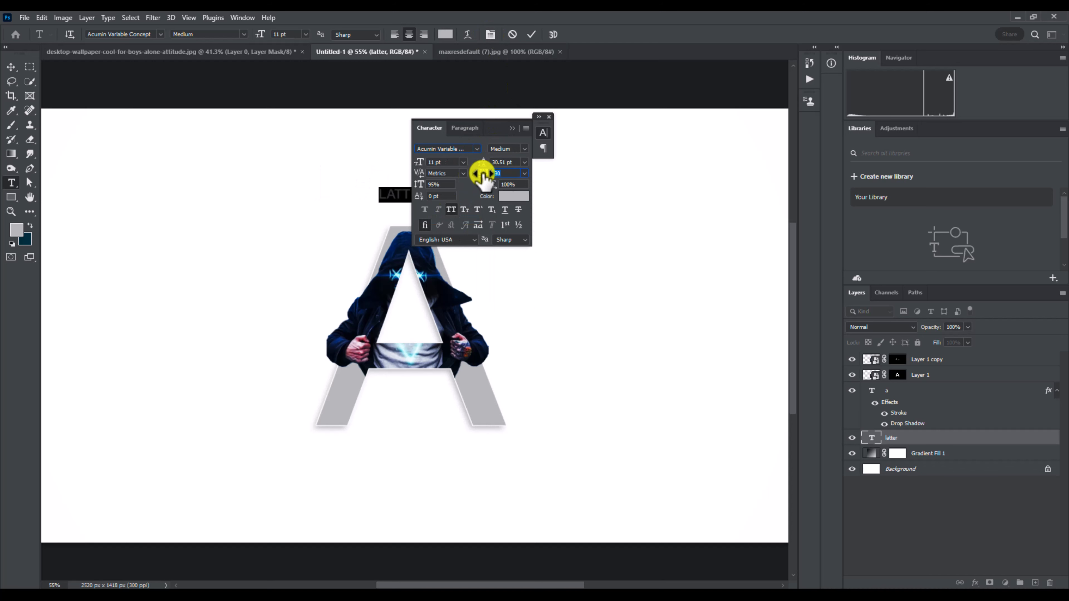
left_click(531, 34)
Set the tracking of the "LATTER" text to 850.
left_click_drag(503, 123, 674, 120)
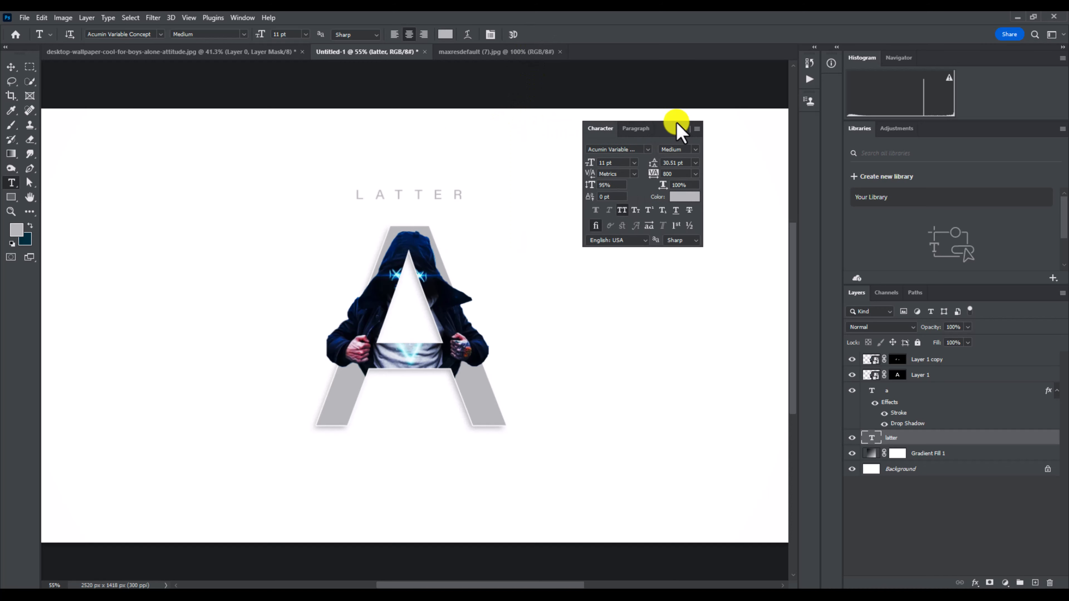
double_click(463, 194)
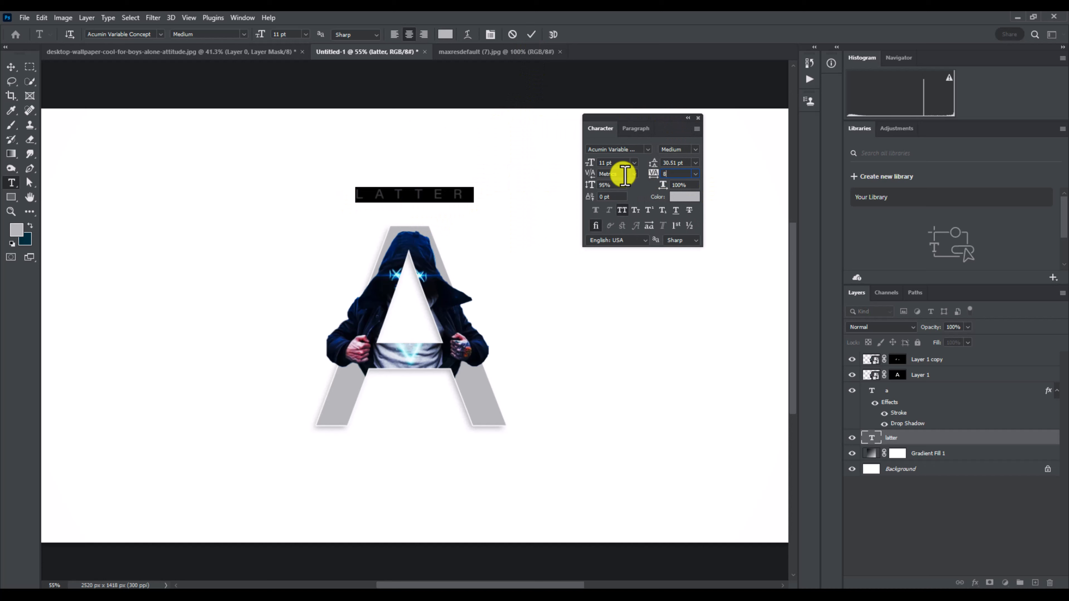
left_click(697, 118)
left_click(531, 35)
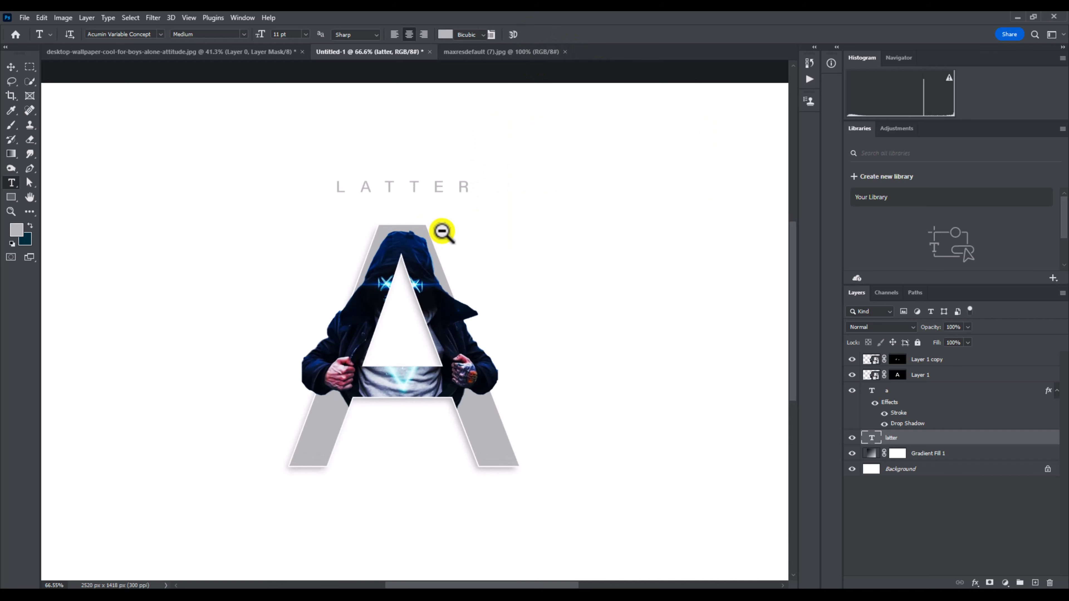
Scale the "LATTER" text up to about 14 pt above the letter A.
key("ctrl+t")
mouse_move(482, 202)
left_mouse_down()
mouse_move(494, 186)
mouse_move(499, 198)
mouse_move(467, 191)
mouse_move(489, 202)
left_mouse_up()
left_click(551, 36)
Place a copy of the "LATTER" text layer below the letter A and target it with the Type tool.
left_click(11, 66)
left_click_drag(393, 198, 389, 469)
left_click(11, 182)
left_click(432, 471)
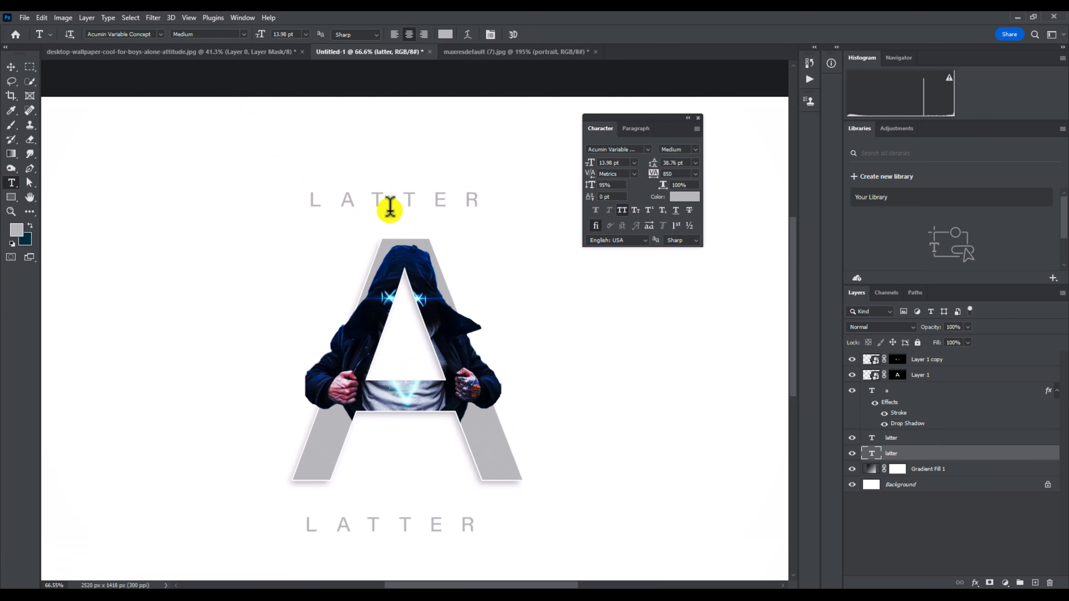
Set the vertical scale of the "LATTER" text above the letter A to 70%.
left_click_drag(310, 202, 488, 218)
left_click_drag(585, 188, 574, 181)
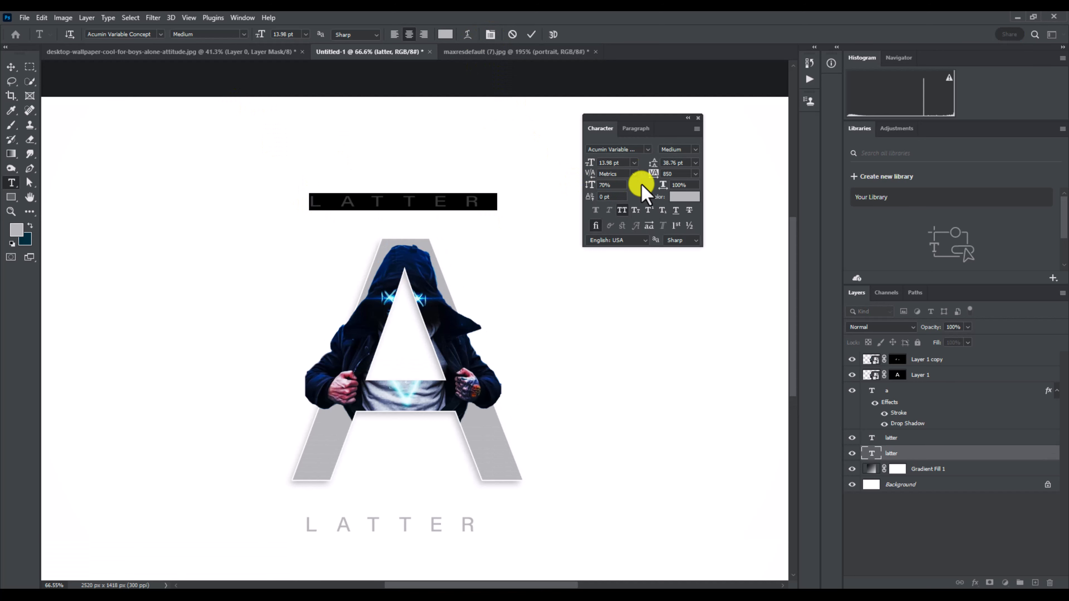
left_click(531, 34)
Recolor the "LATTER" text above the letter A to a dark gray.
double_click(329, 192)
left_click(446, 34)
left_click_drag(556, 187, 511, 210)
left_click(780, 128)
left_click(530, 34)
Replace the copied "LATTER" text below the letter A with "PORTRAIT".
scroll(402, 390, "down", 5)
scroll(402, 391, "up", 3)
left_click_drag(354, 441, 438, 441)
left_click(531, 35)
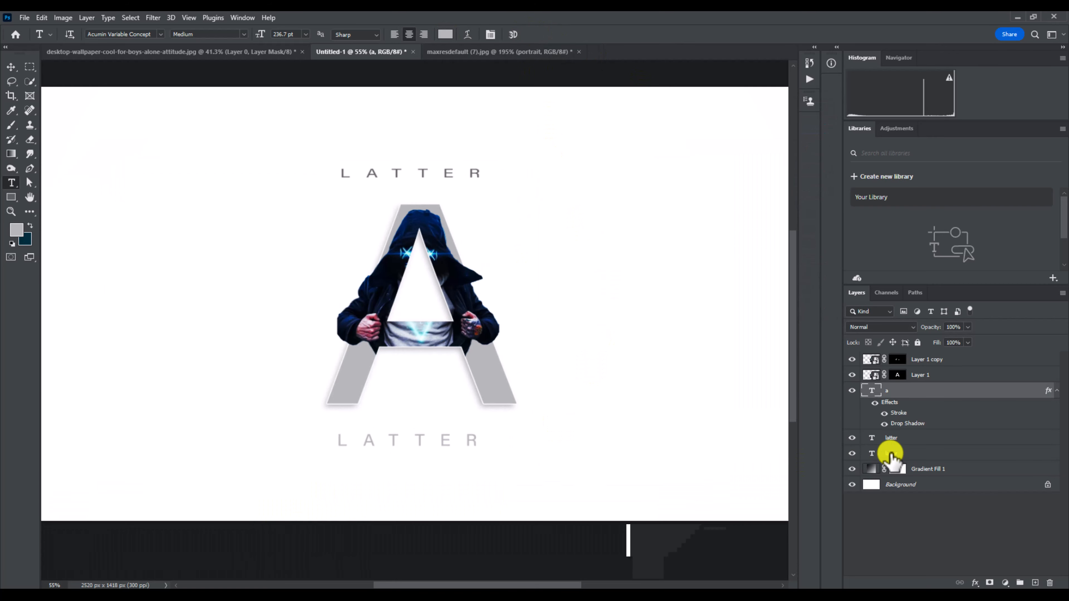
left_click(905, 439)
left_click_drag(341, 442, 537, 442)
type("PORTRAIT")
left_click(534, 31)
Scale the "PORTRAIT" text proportionally to about 466% so it spans slightly wider than the letter A.
key("ctrl+t")
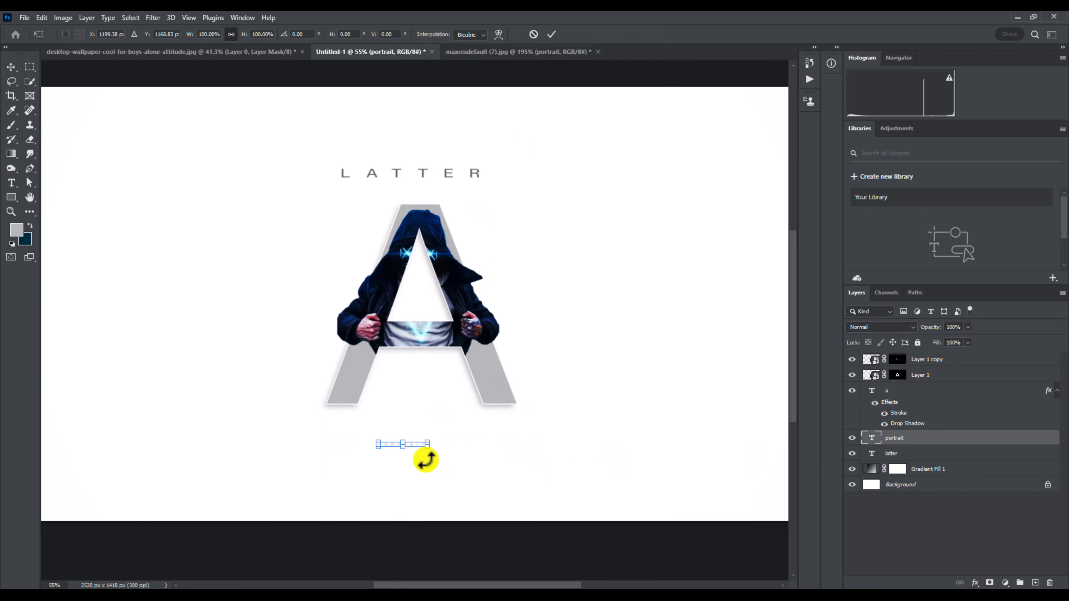
left_click_drag(429, 447, 501, 446)
scroll(505, 435, "up", 2)
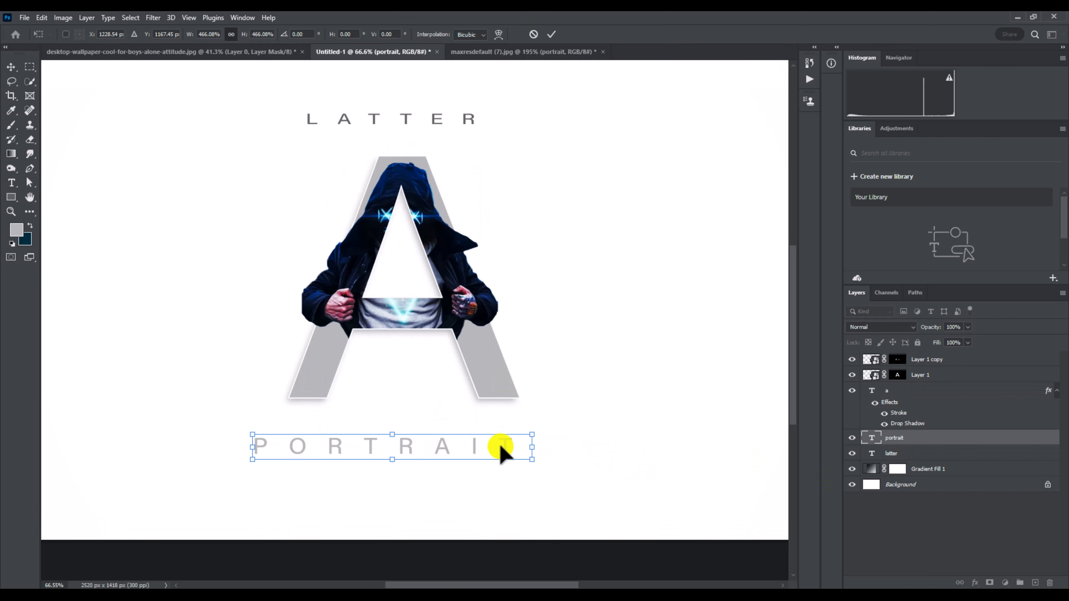
left_click(547, 38)
Recolor the "PORTRAIT" text to the dark gray #717171 sampled from the "LATTER" text.
left_click_drag(259, 449, 540, 452)
left_click(443, 34)
left_click(438, 118)
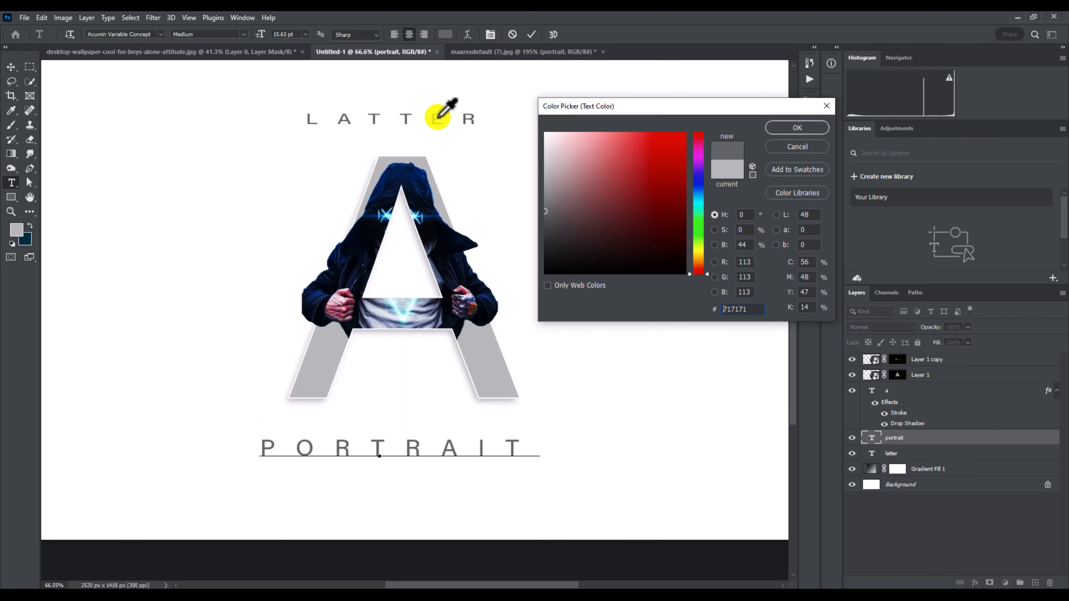
left_click(791, 128)
left_click(528, 33)
Set the vertical scale of the "PORTRAIT" text to 80%.
scroll(395, 371, "up", 2)
left_click_drag(260, 484, 540, 484)
left_click(490, 35)
type("80")
left_click(698, 118)
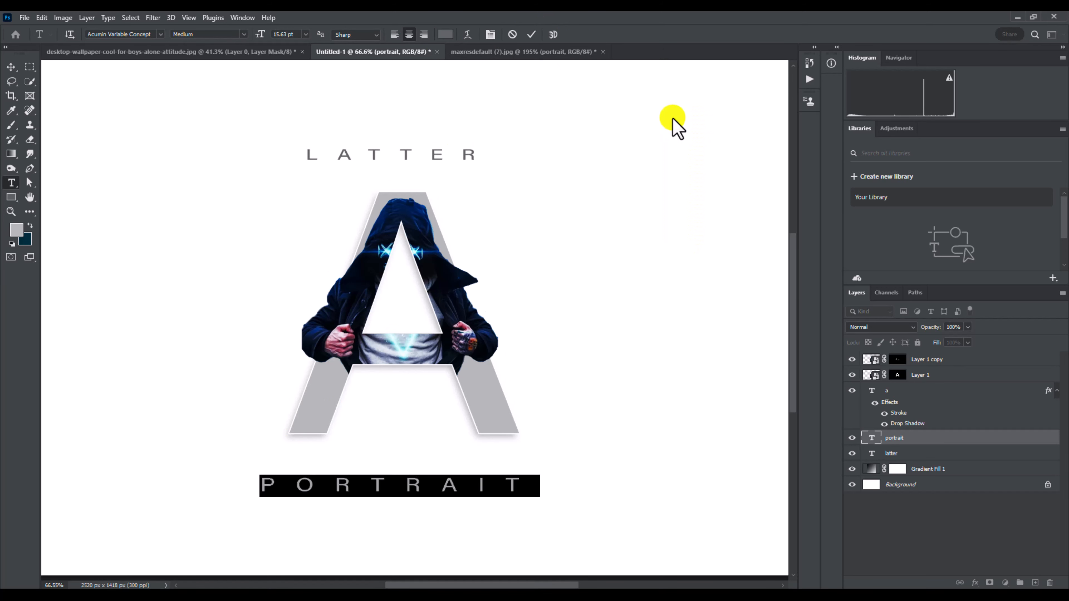
left_click(531, 34)
Select the "LATTER" text above the letter A and adjust its vertical scale.
left_click_drag(315, 142, 493, 147)
left_click(531, 34)
left_click(891, 453)
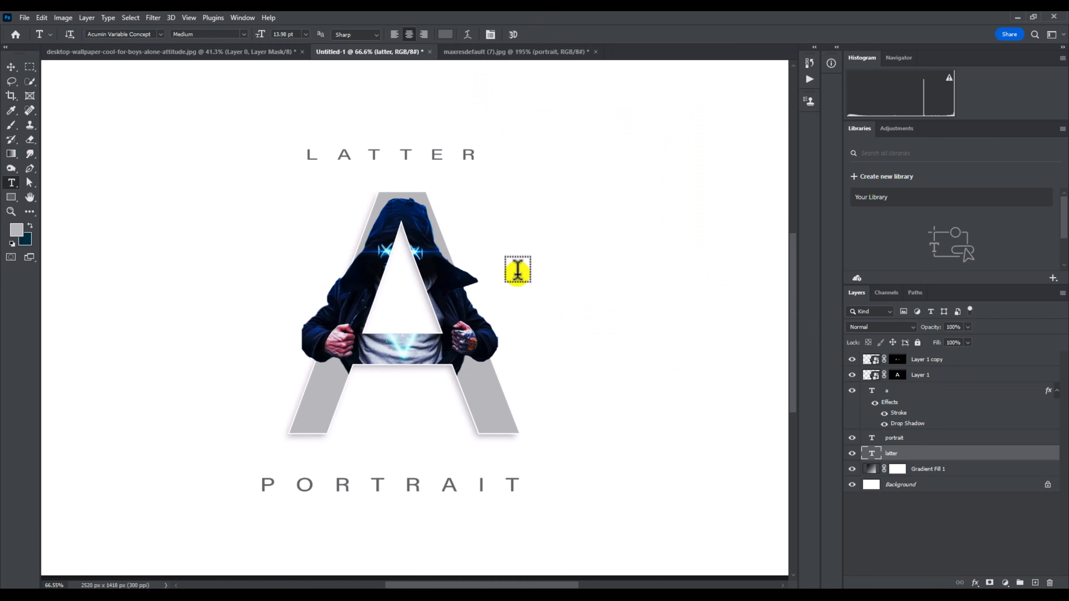
left_click(507, 160, "shift")
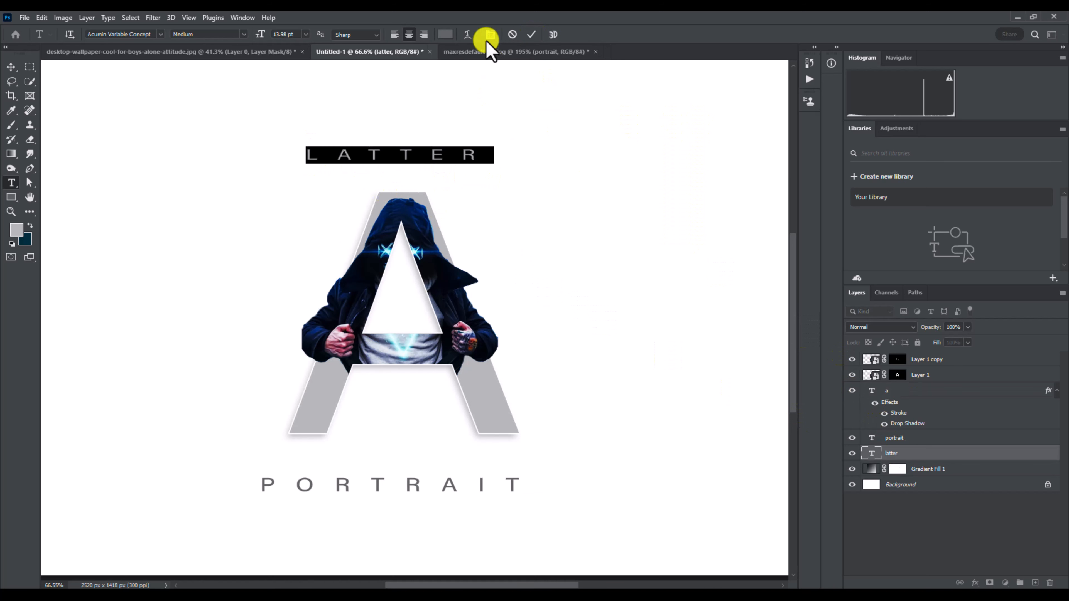
left_click(490, 34)
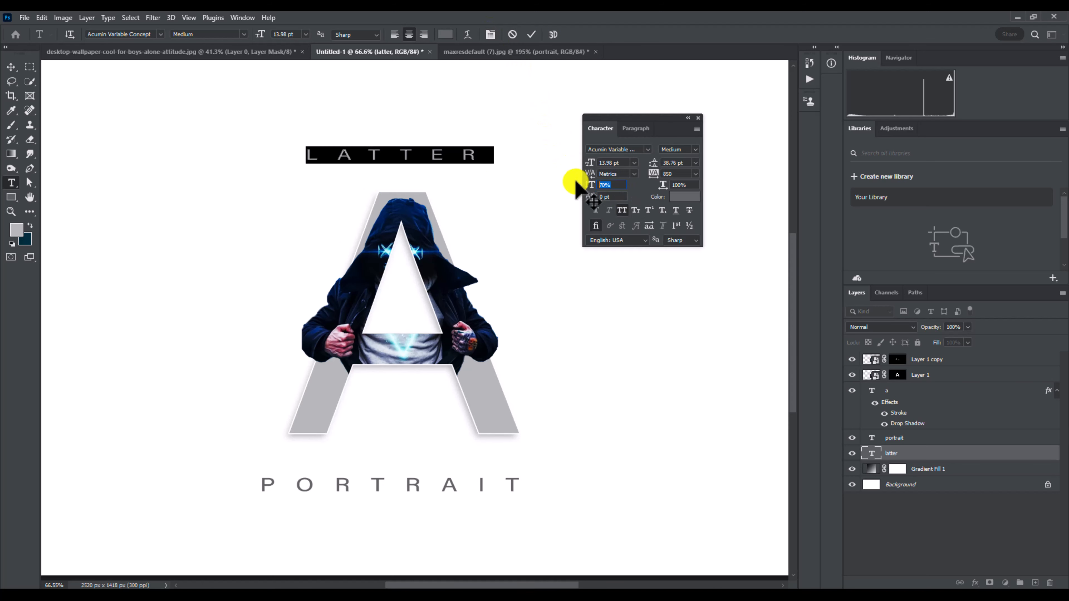
left_click(698, 118)
left_click(532, 35)
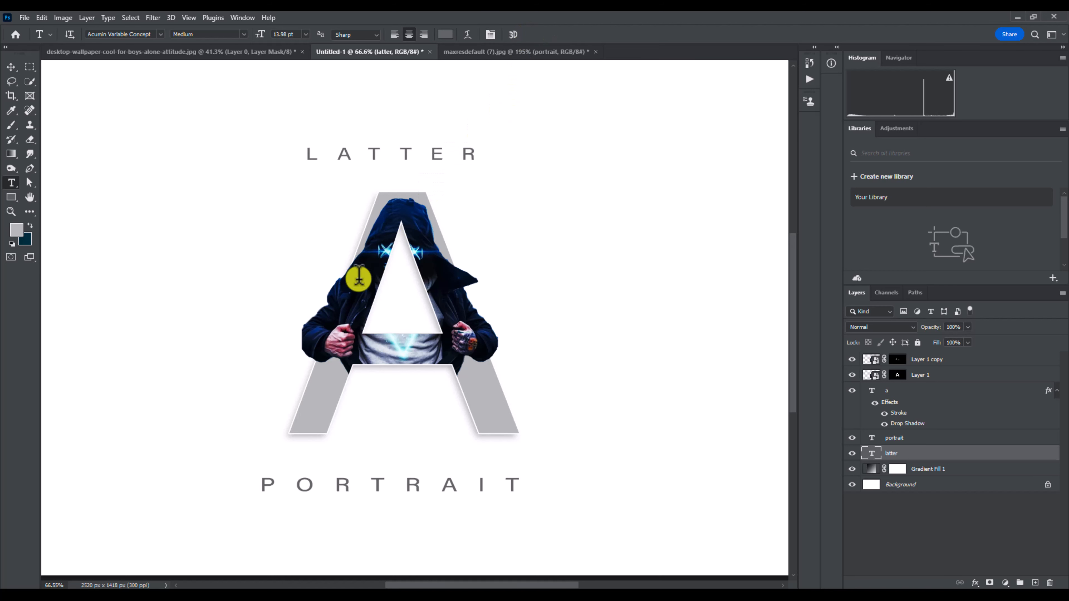
scroll(358, 279, "down", 7)
scroll(359, 279, "up", 2)
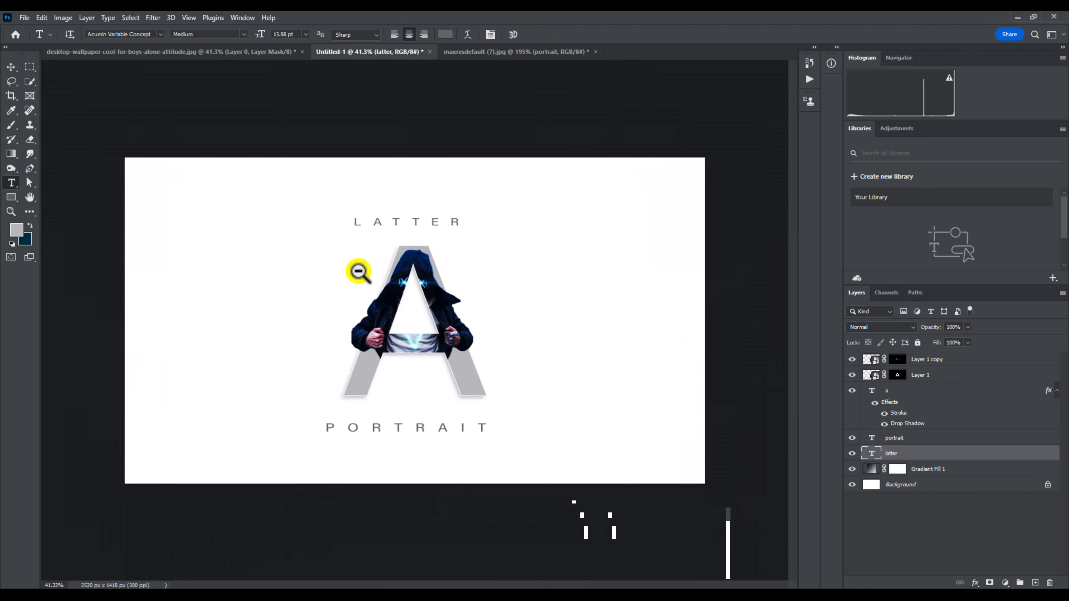